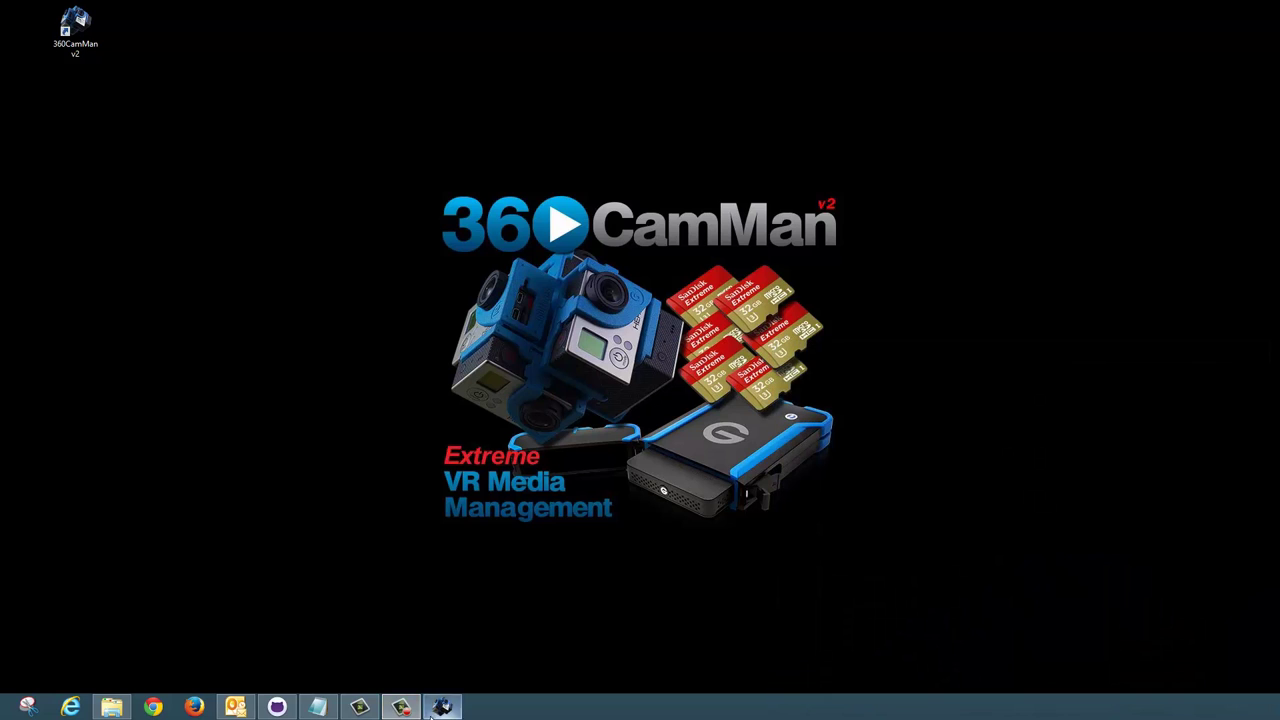
Bring up 360CamMan, browse the Format, Copy and Manage Takes pages, and return to Drive Assign.
click(442, 707)
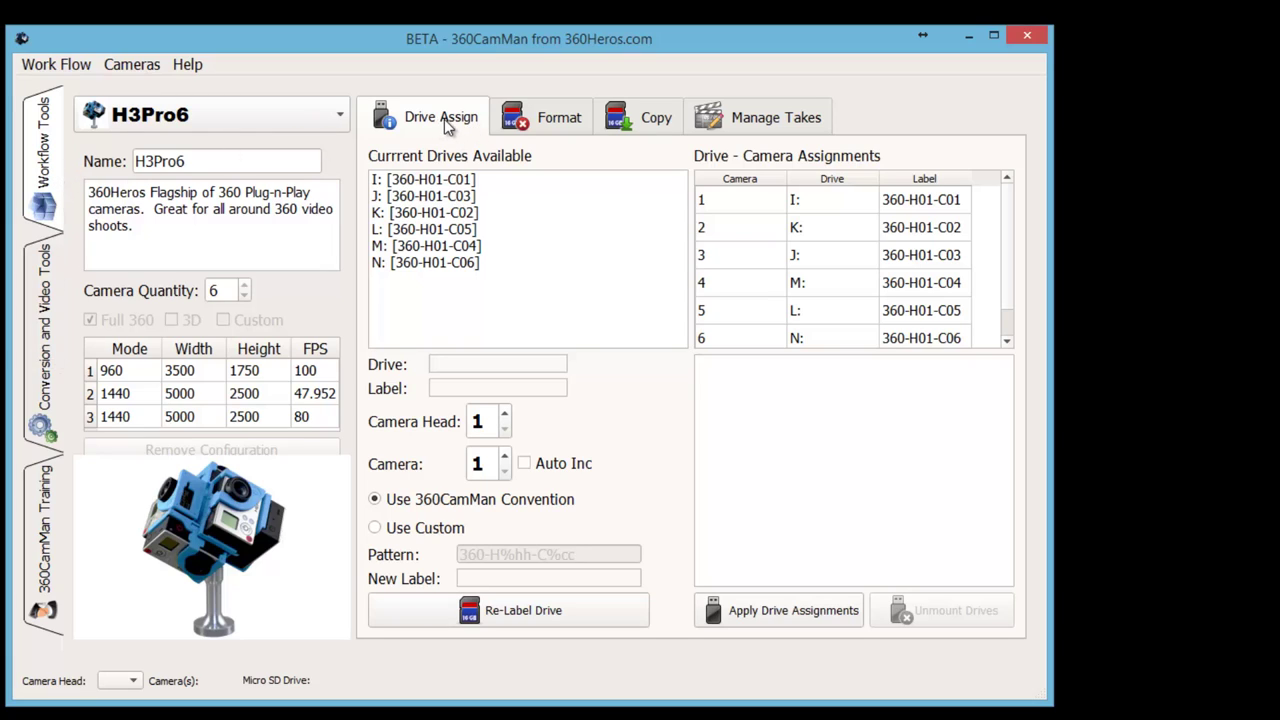
click(550, 122)
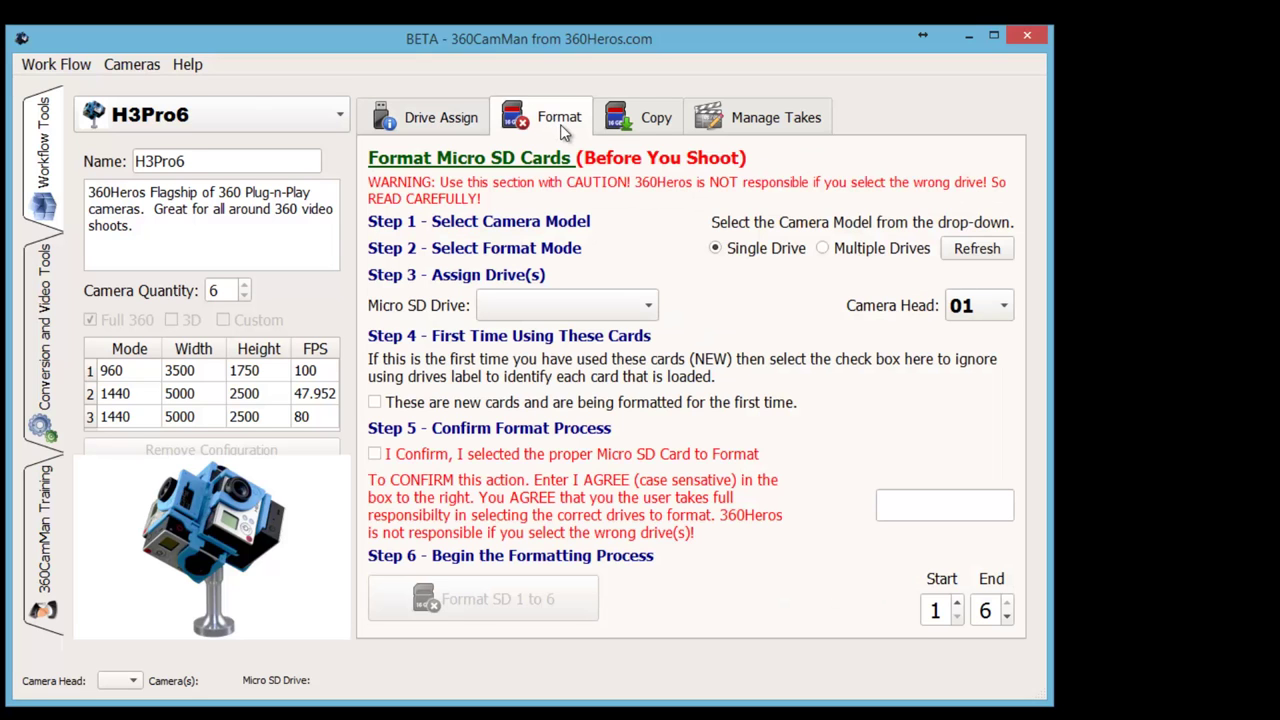
click(657, 115)
click(742, 119)
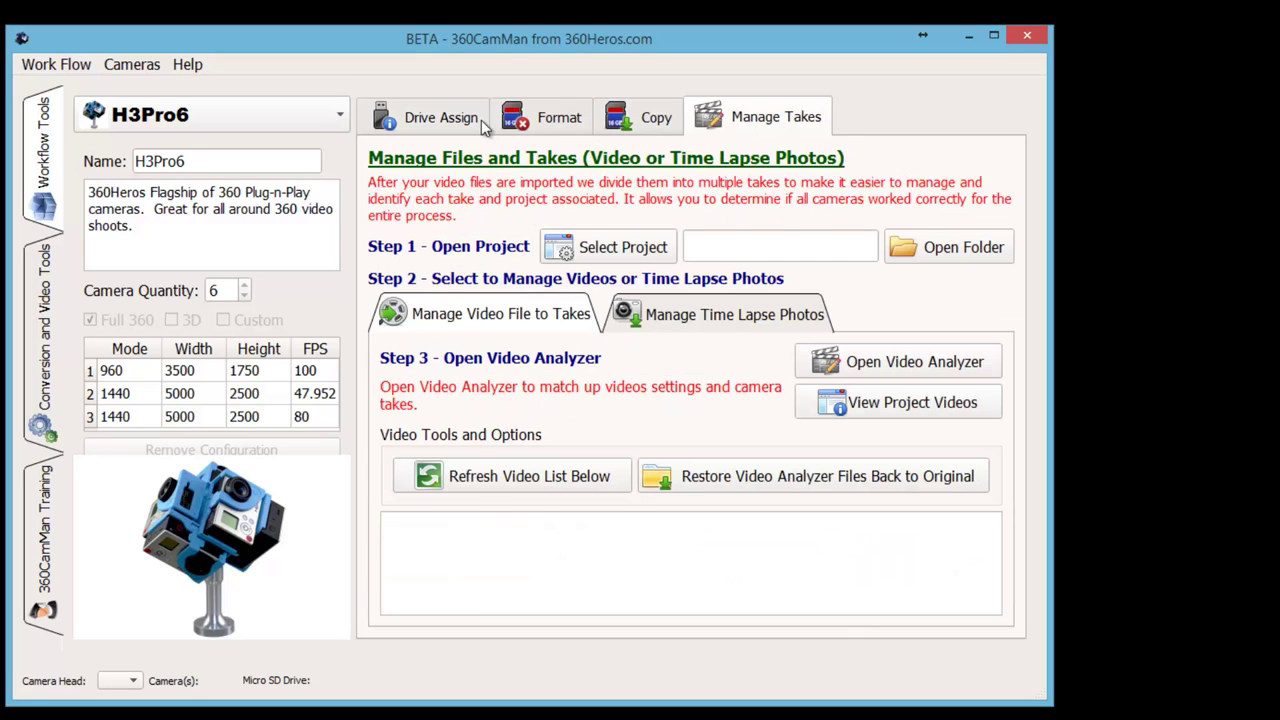
click(438, 125)
Browse the Conversion pages (merge, 3D side-by-side, optimizer, sync offset) and Training videos, then return to Workflow Tools.
click(44, 345)
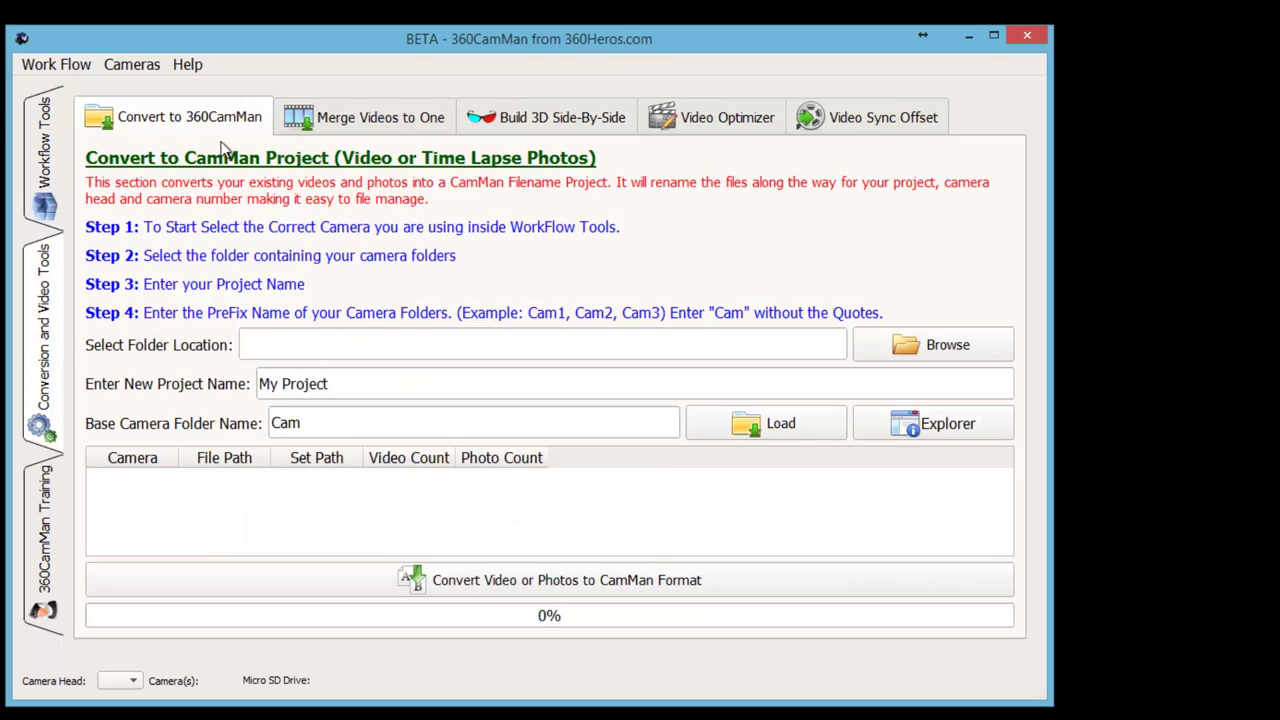
click(370, 125)
click(543, 128)
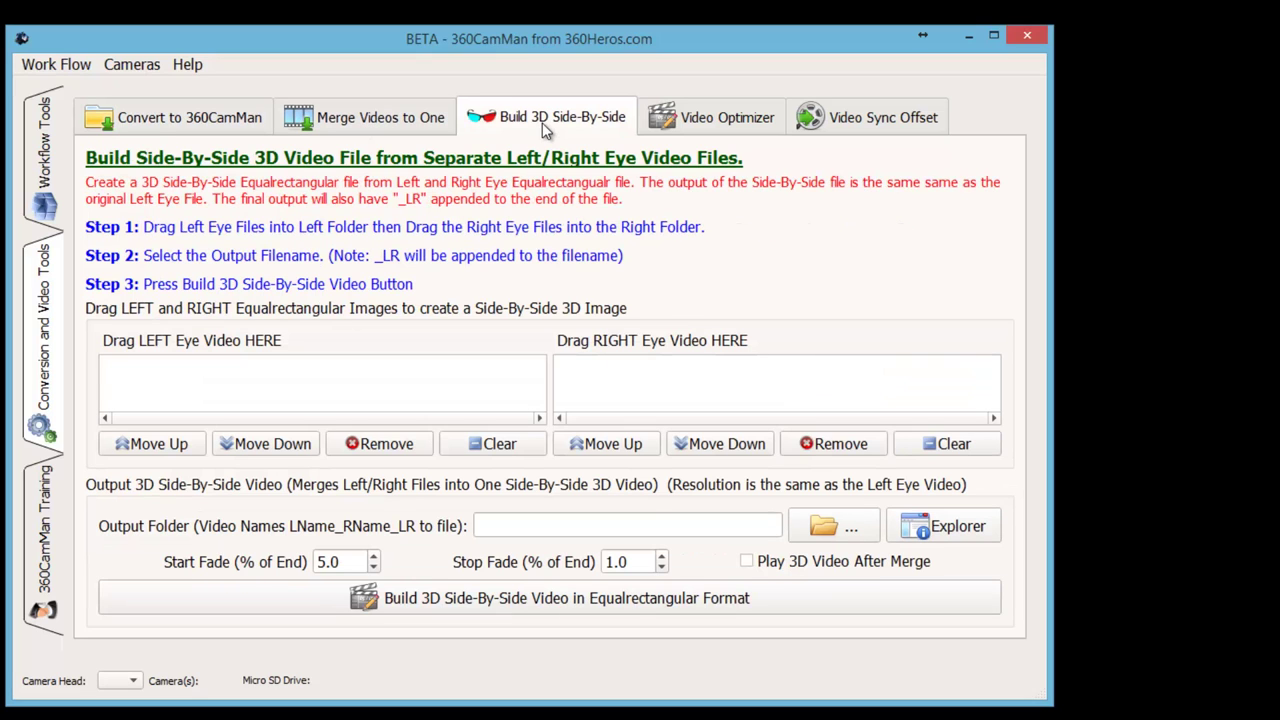
click(726, 128)
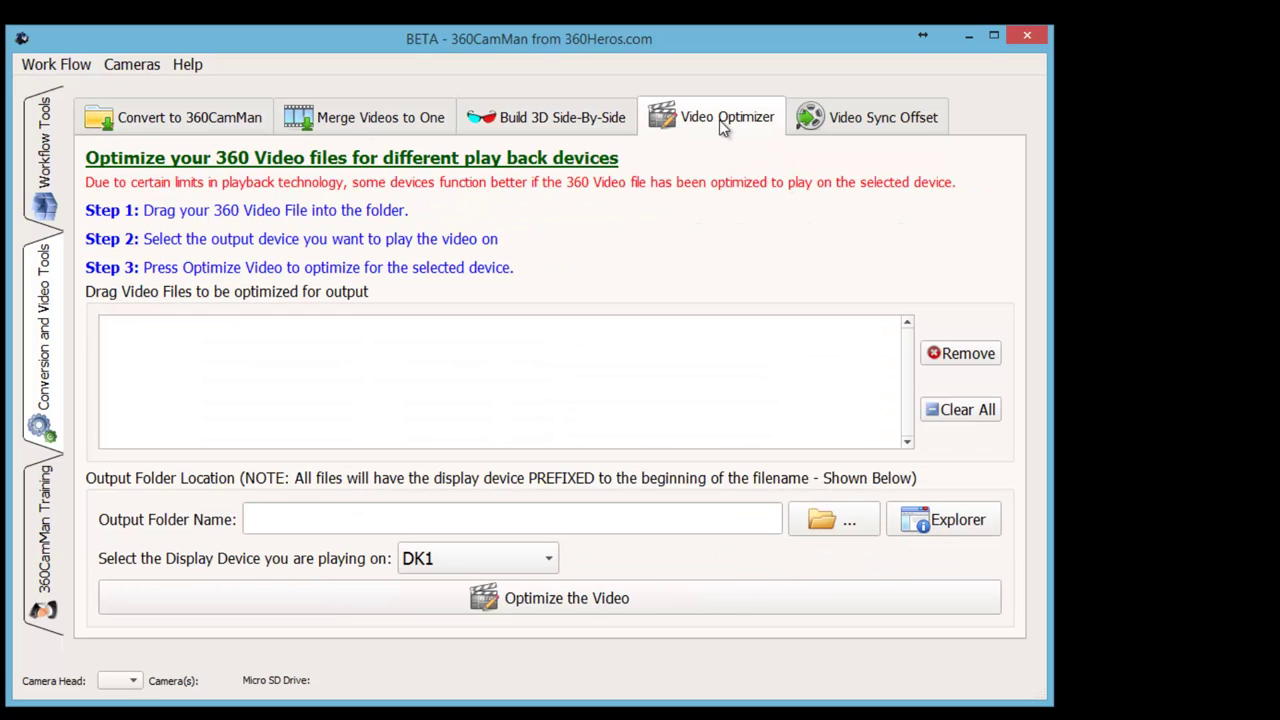
click(886, 126)
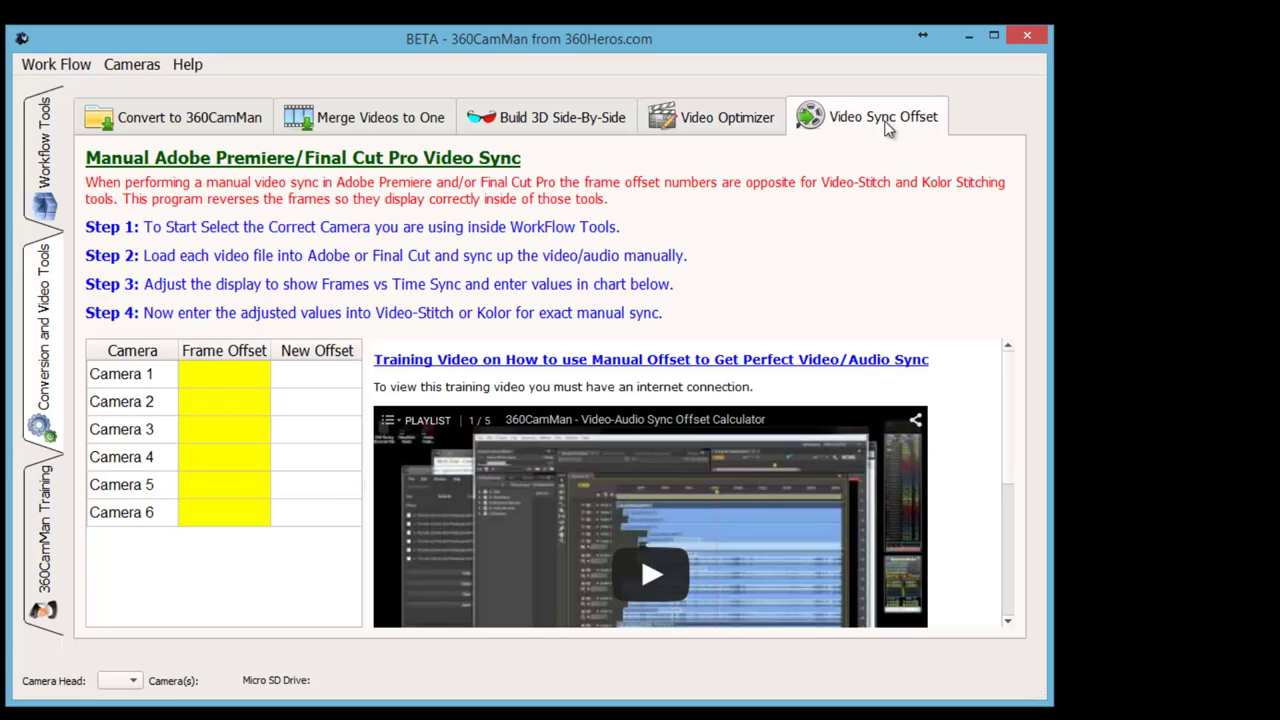
click(57, 510)
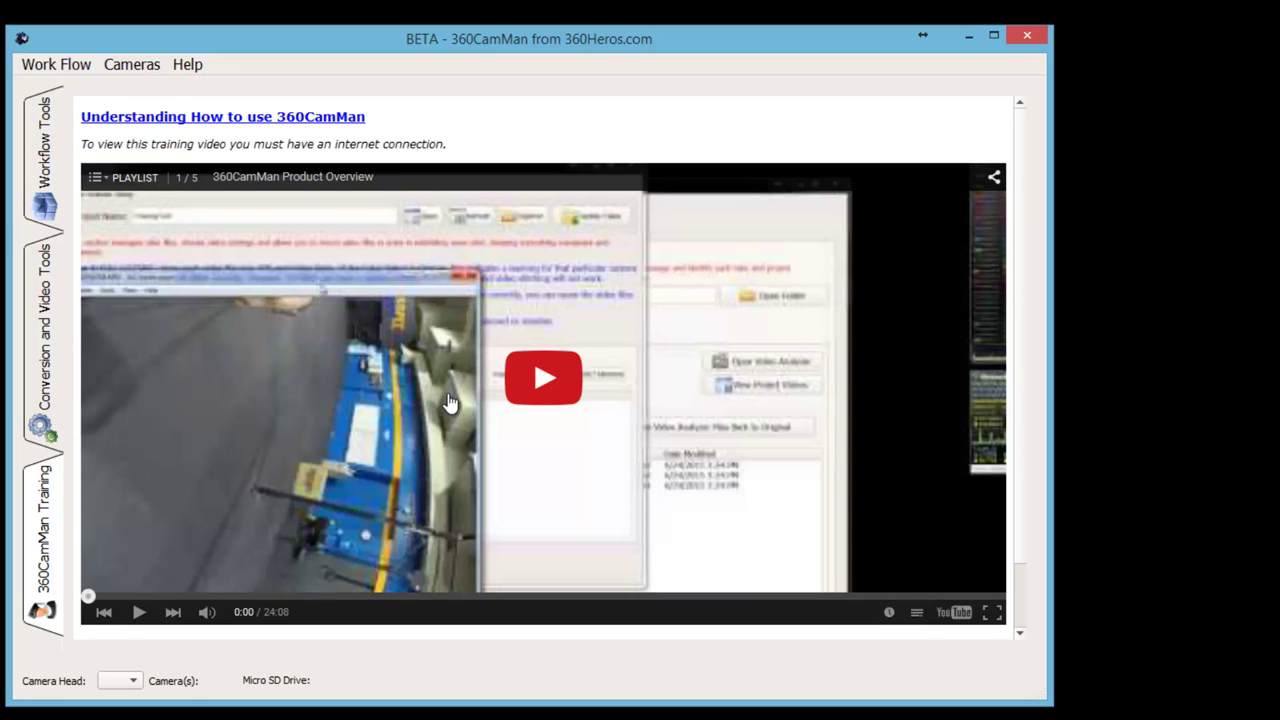
click(50, 178)
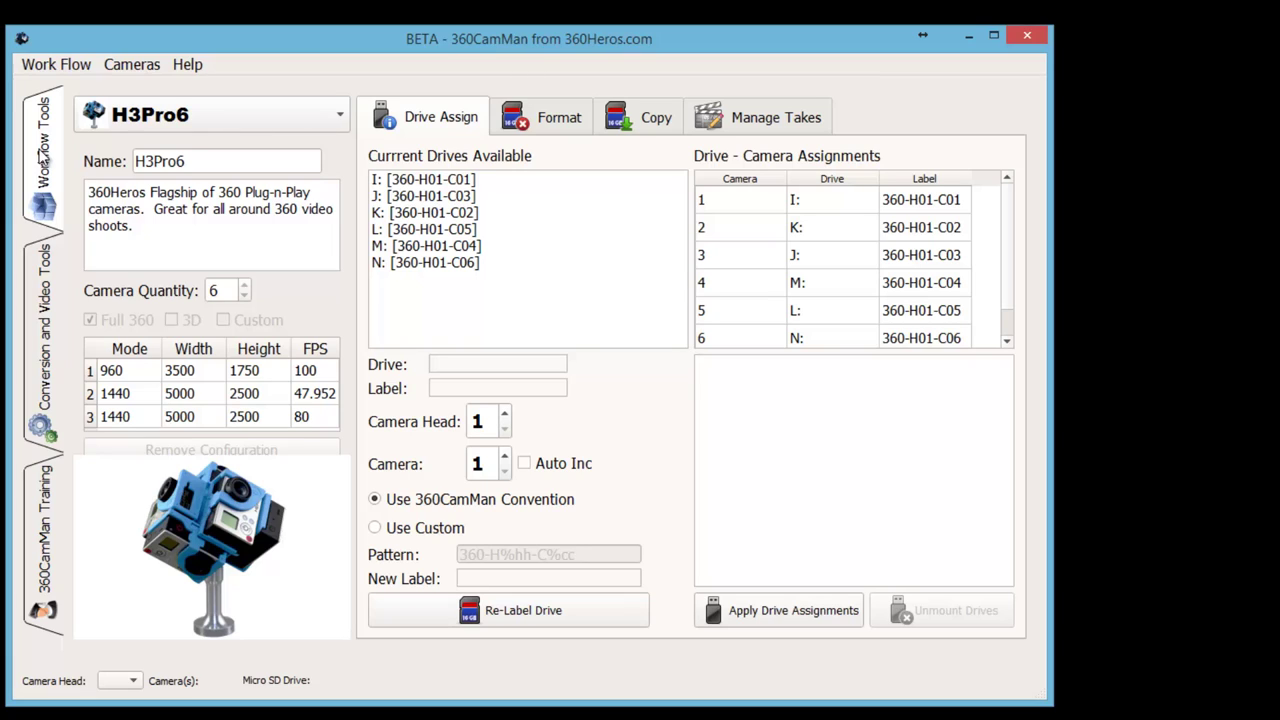
Make the window taller and select H3Pro6 as the camera model.
drag(609, 702, 609, 719)
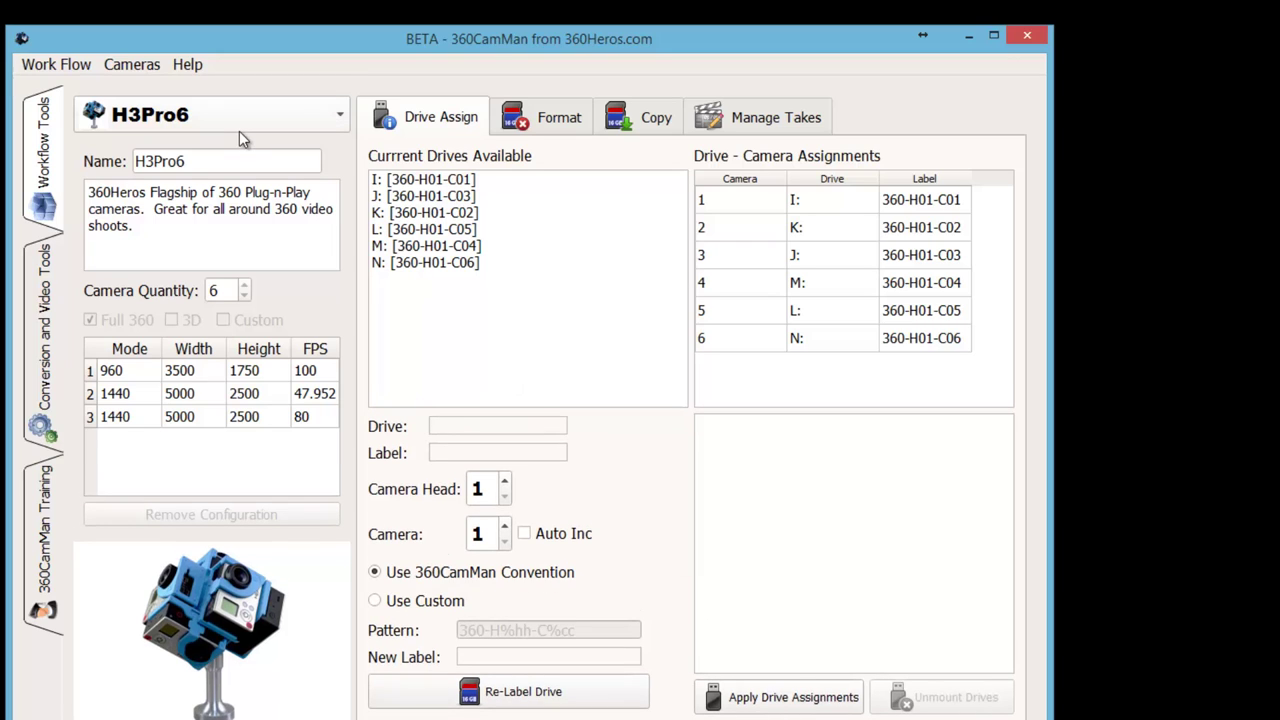
click(201, 117)
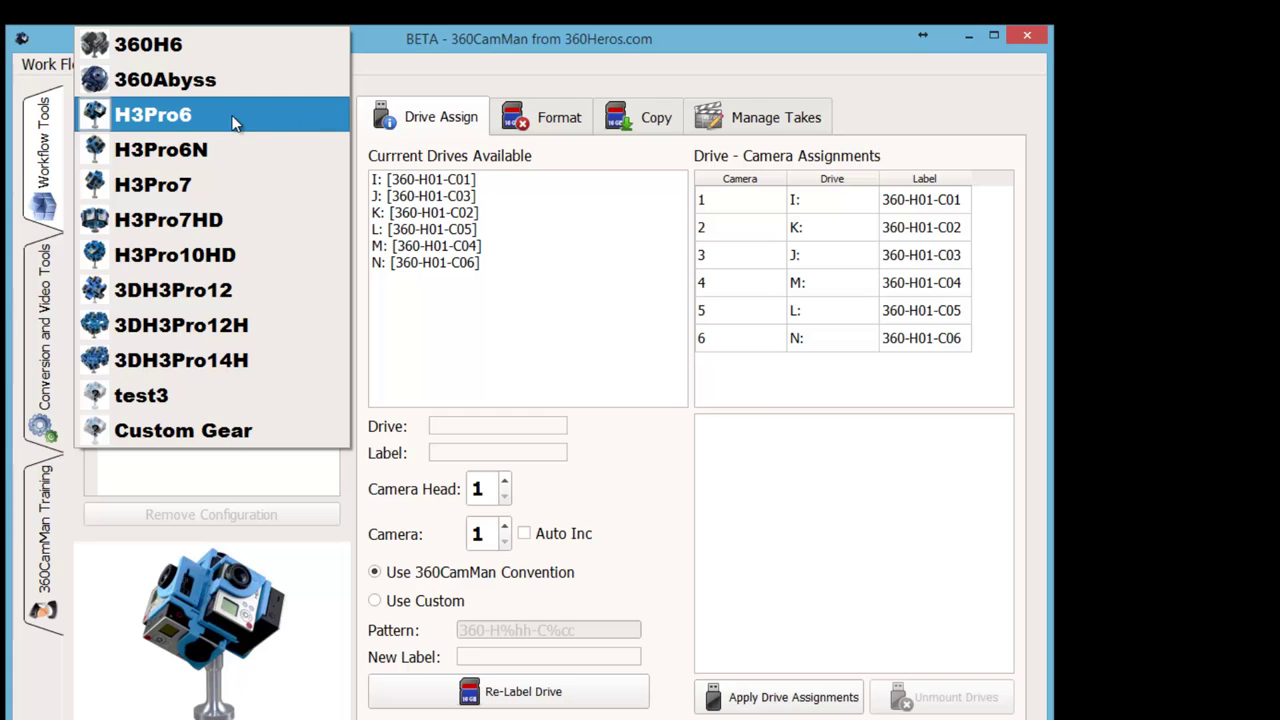
click(234, 121)
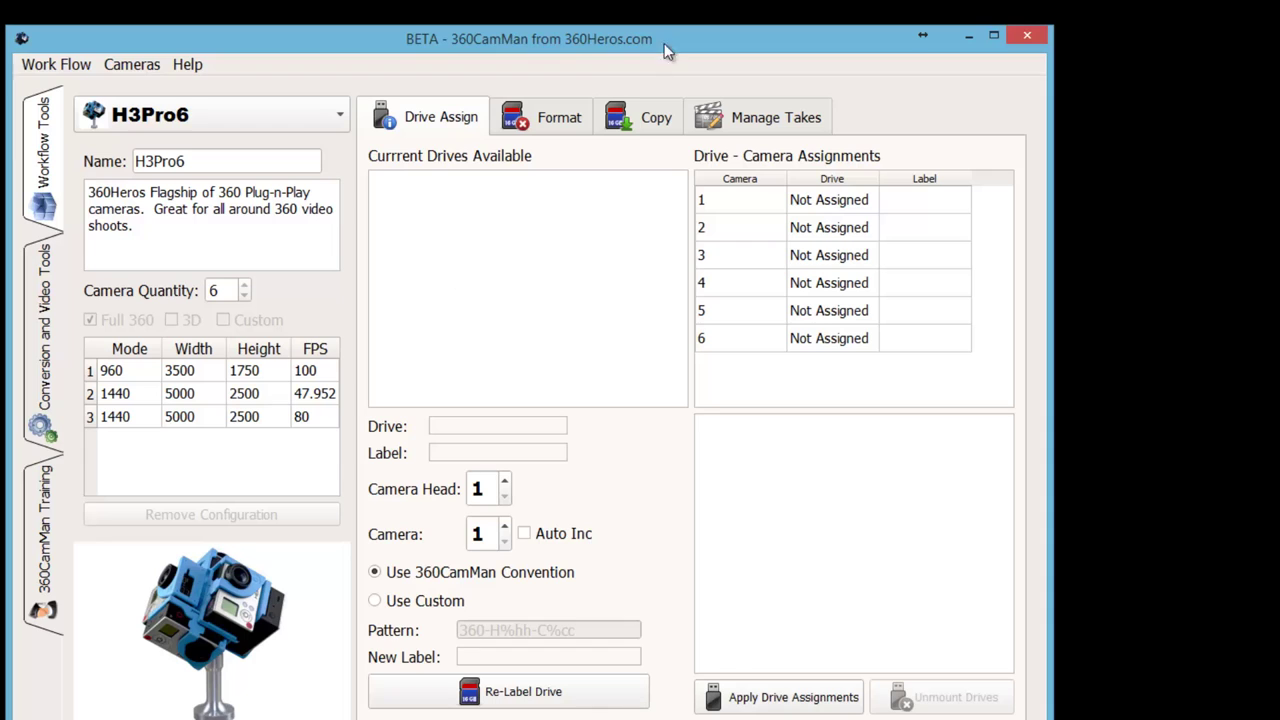
On the Copy page, check card 360-H01-C01's photo files, then its three MP4 videos.
click(640, 122)
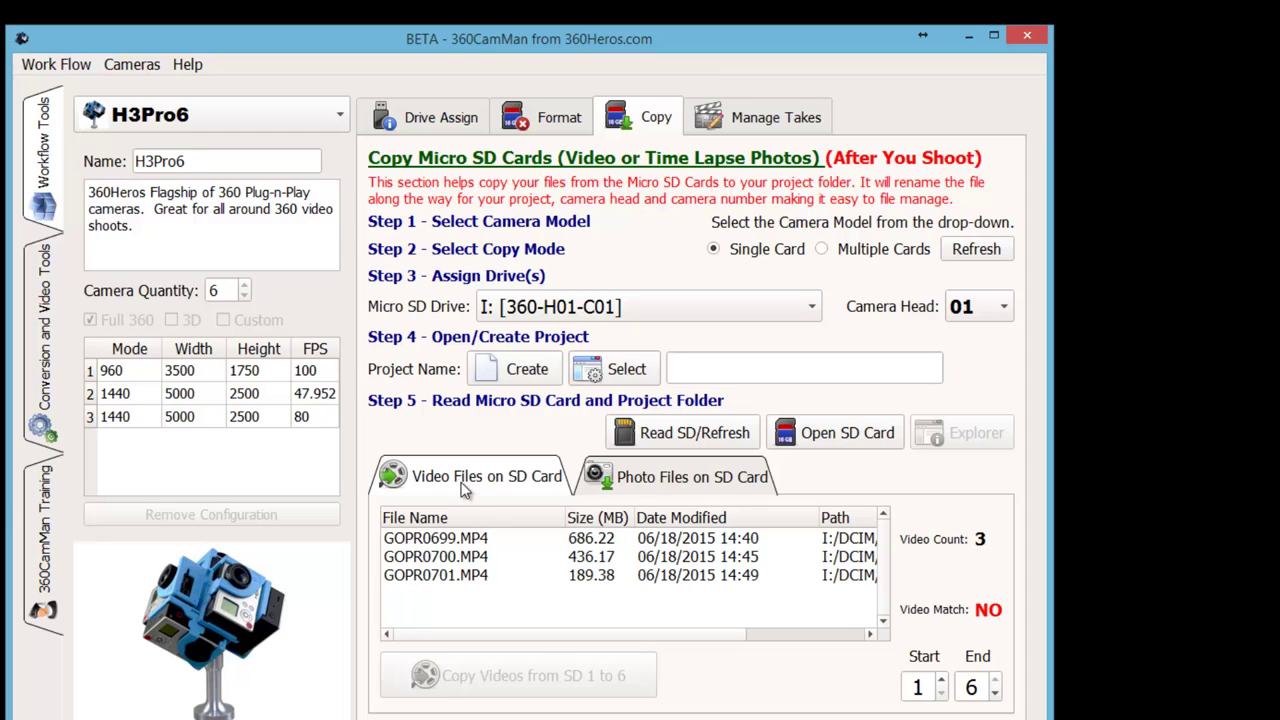
click(632, 484)
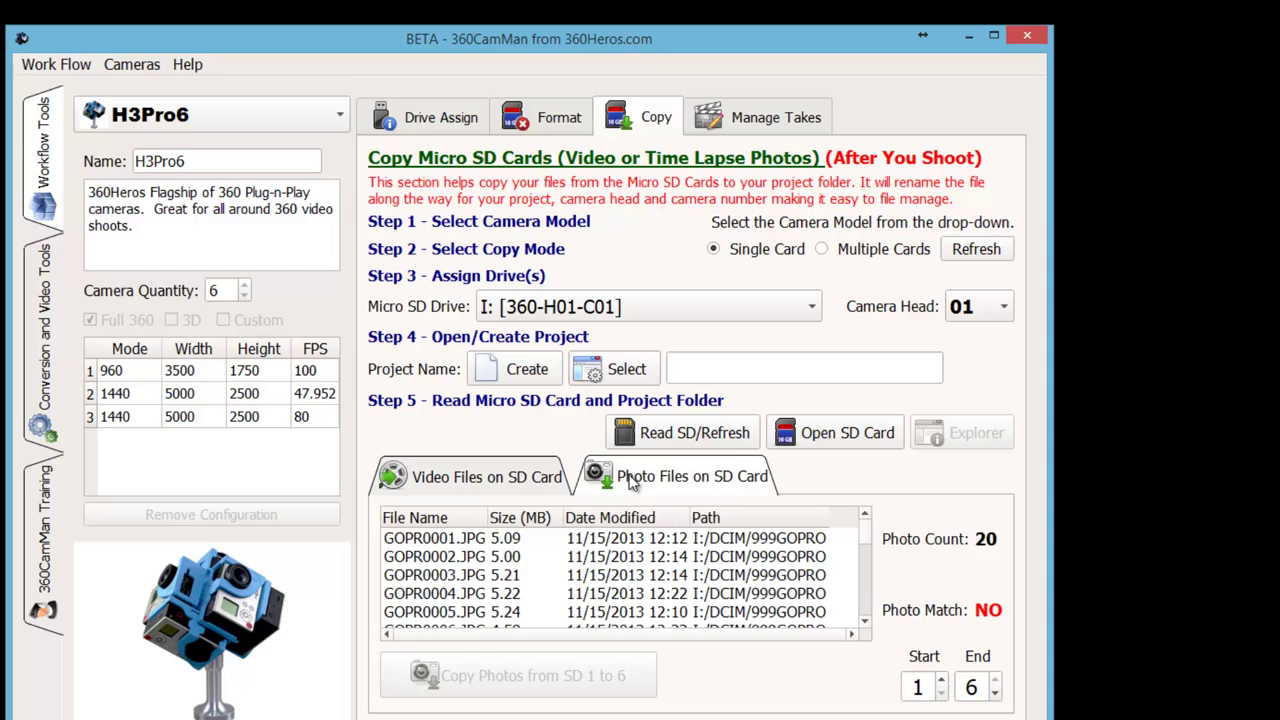
click(514, 479)
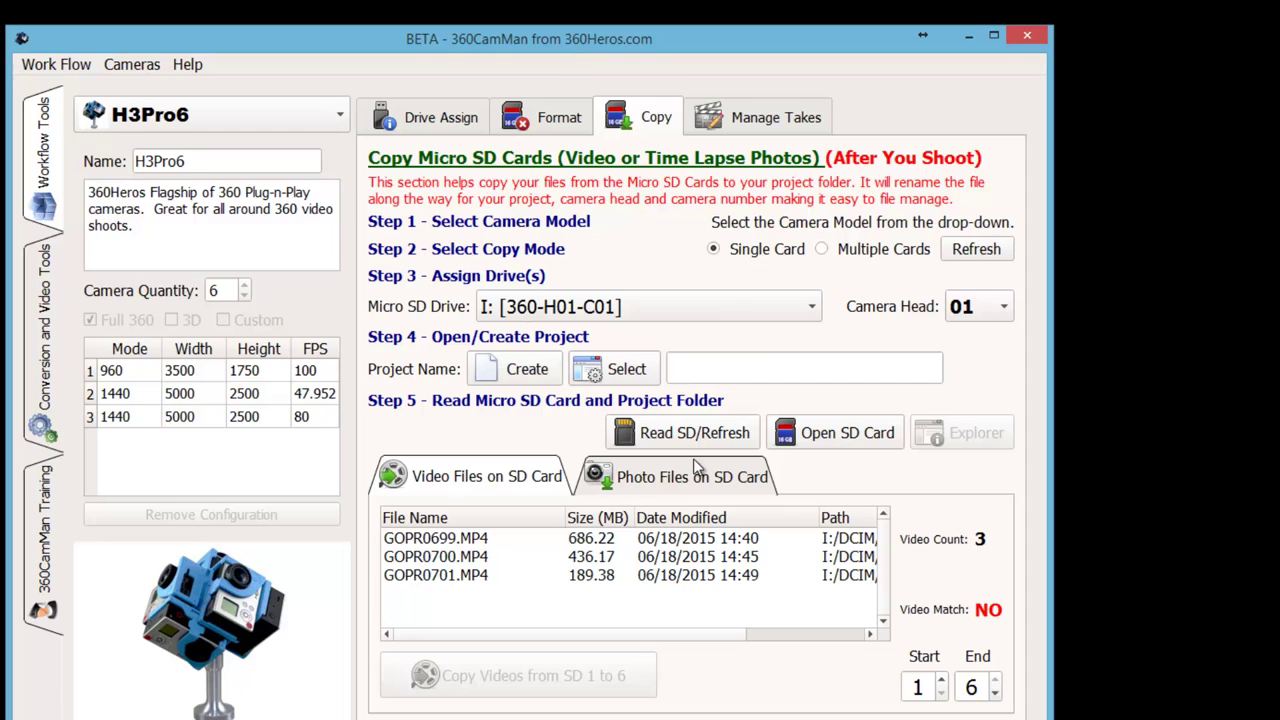
Switch to Multiple Cards copying and open the drive assignment setup.
click(822, 250)
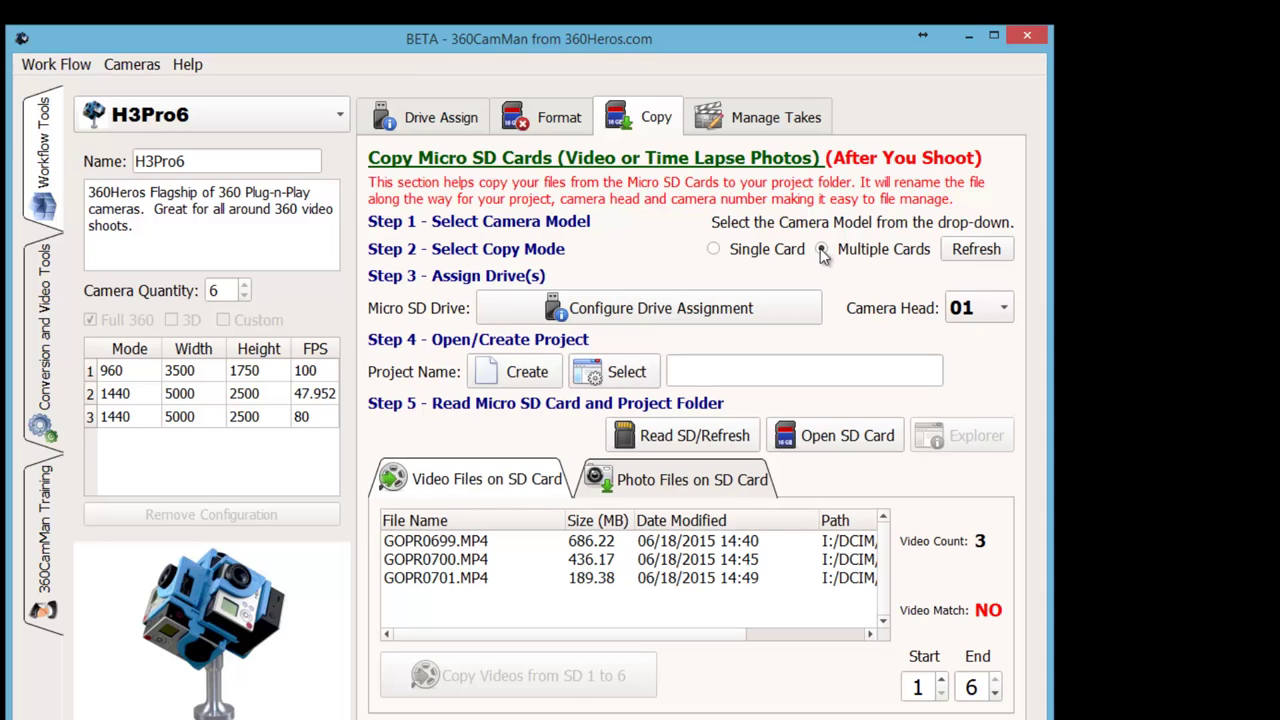
click(671, 313)
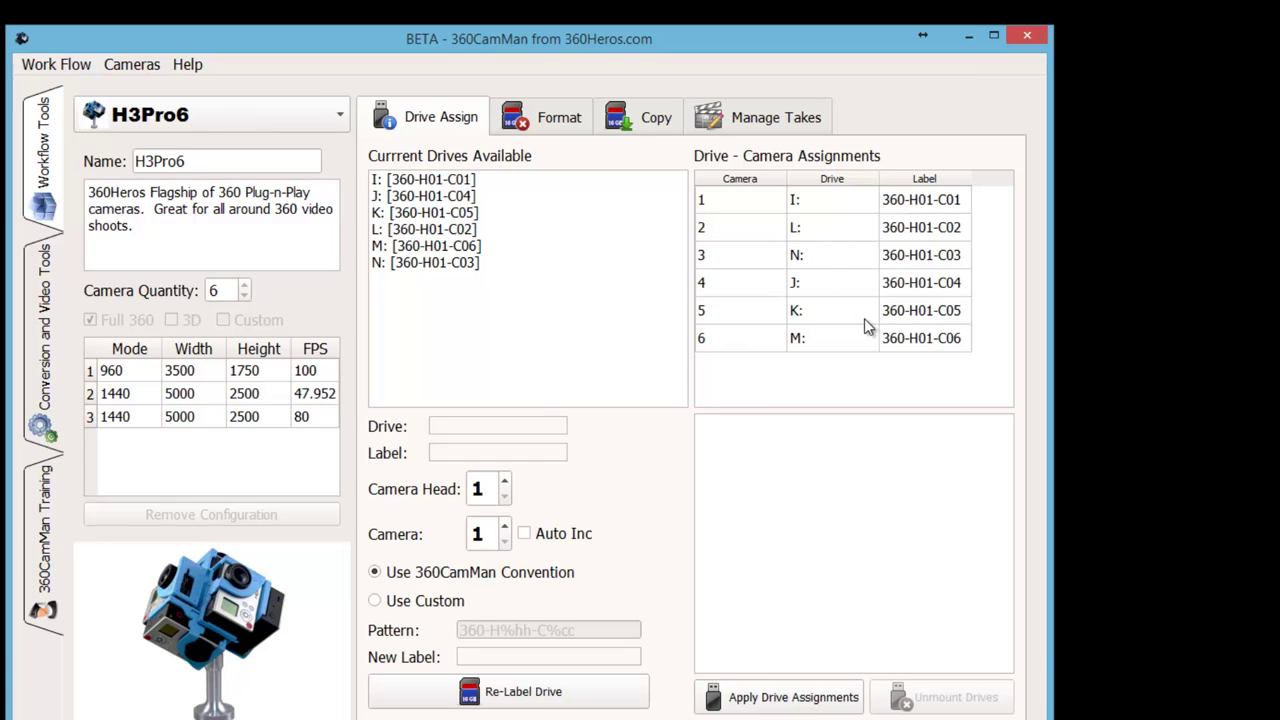
Enlarge the Copy page and browse the 18 videos and 120 photos, widening the File Name and Date columns.
click(658, 131)
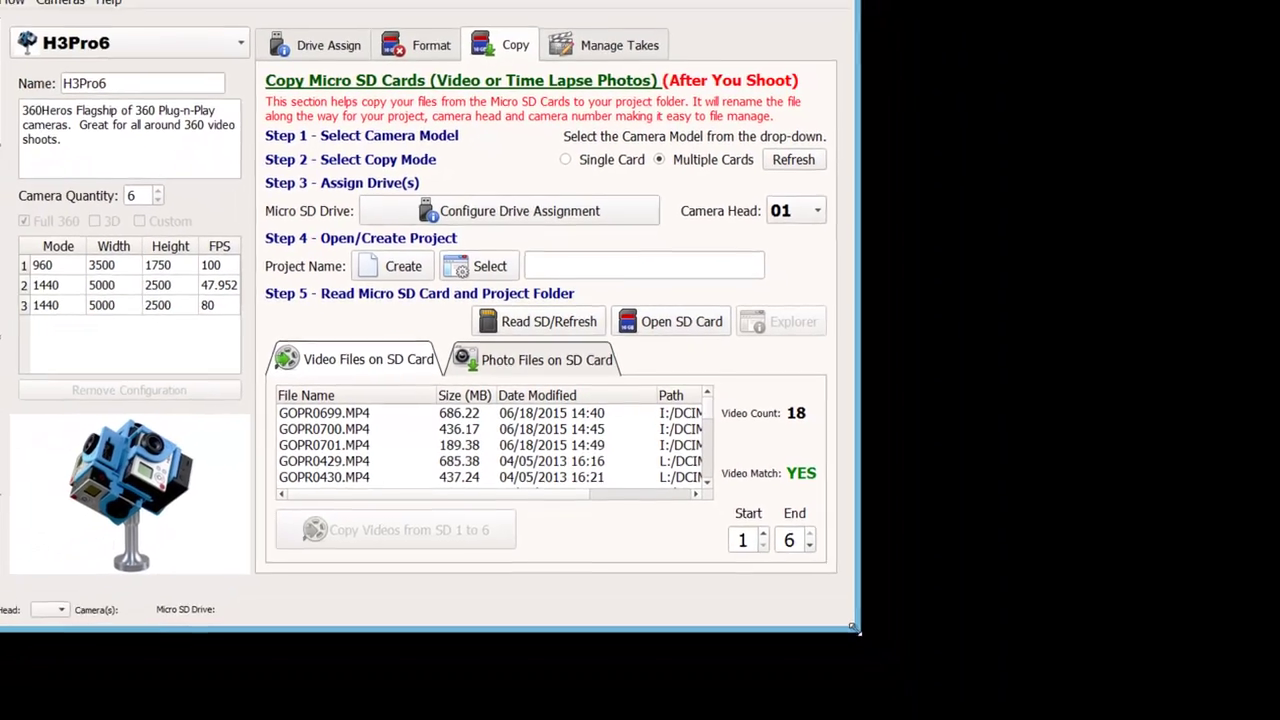
drag(905, 680, 1142, 719)
drag(1013, 715, 1022, 717)
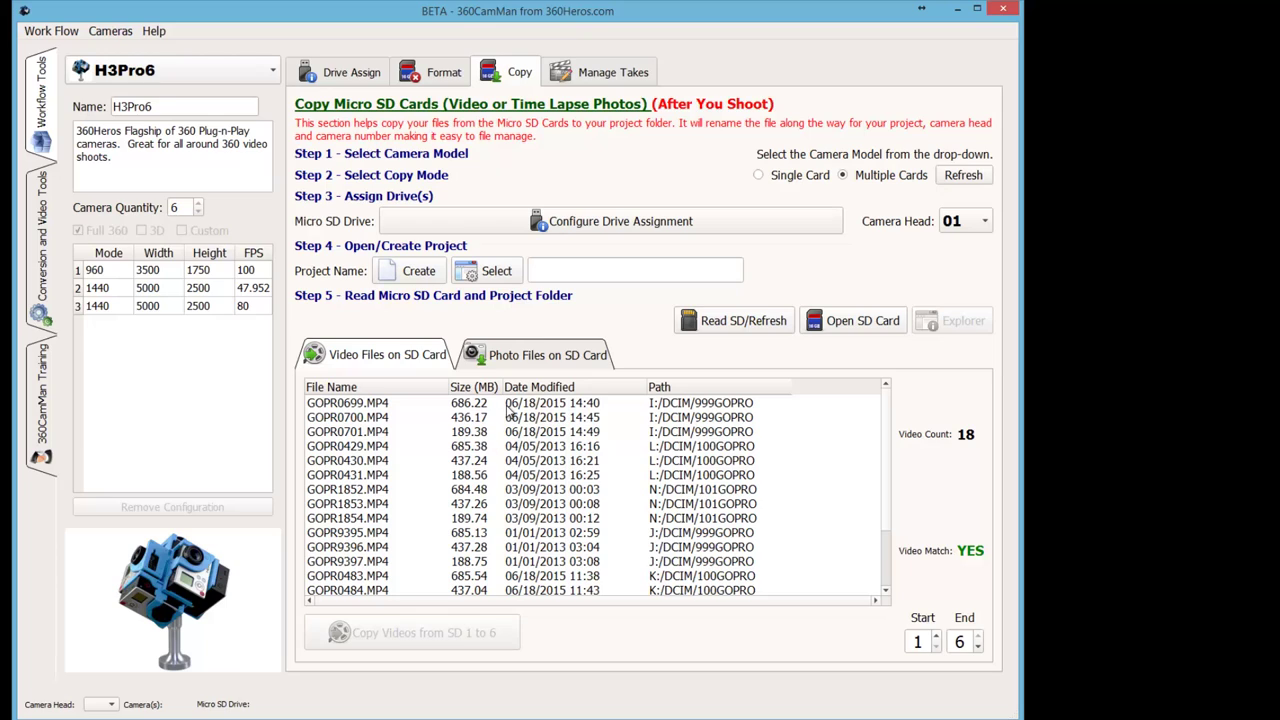
click(680, 404)
click(675, 418)
click(672, 432)
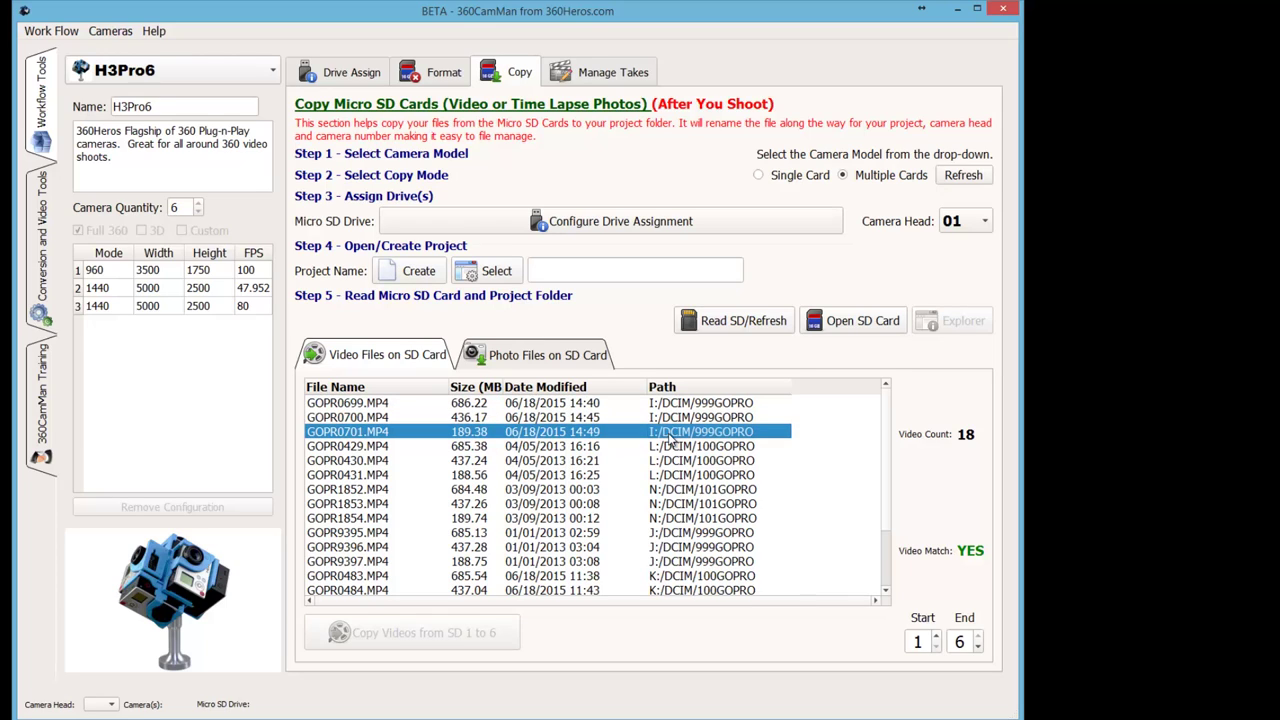
click(531, 362)
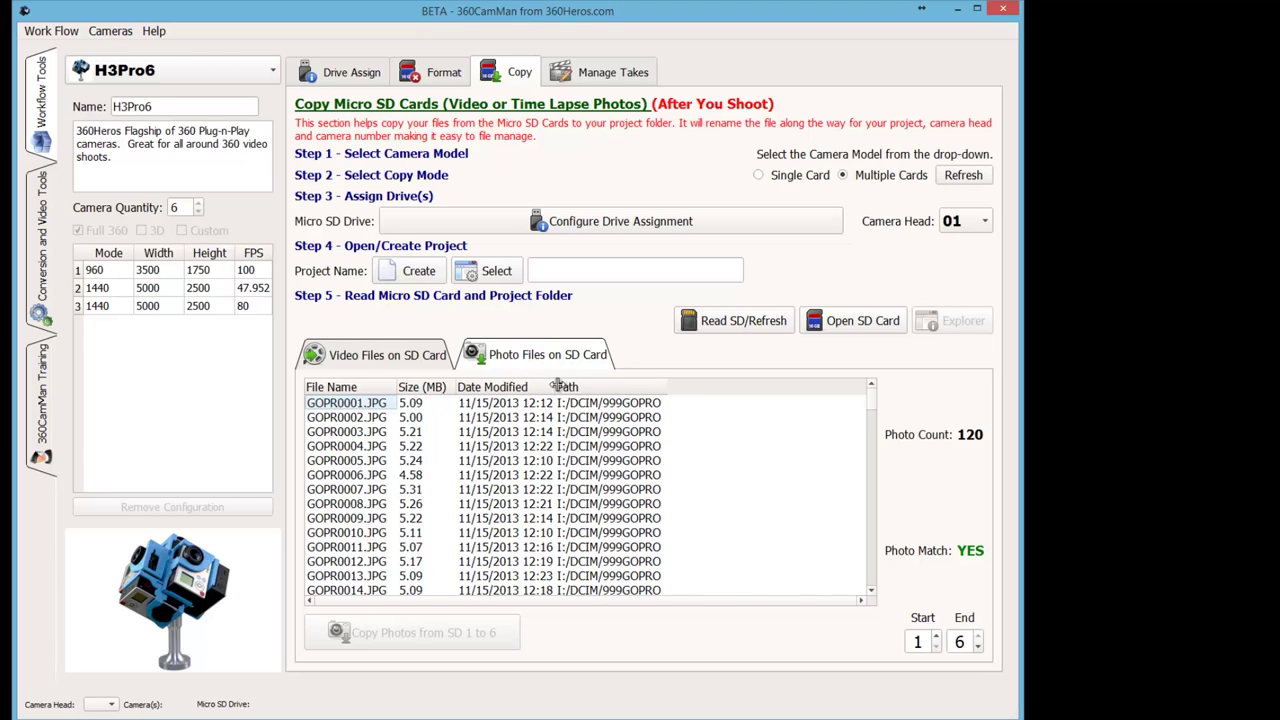
drag(555, 388, 576, 387)
drag(397, 388, 410, 388)
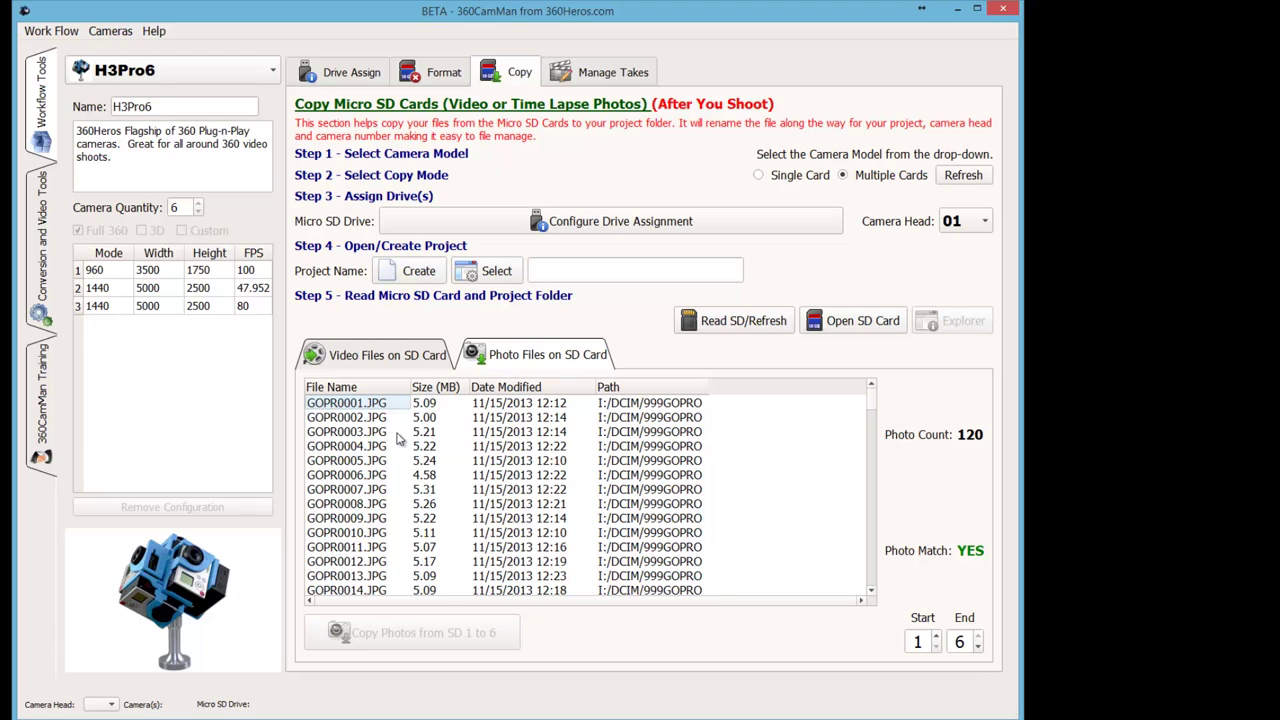
click(395, 362)
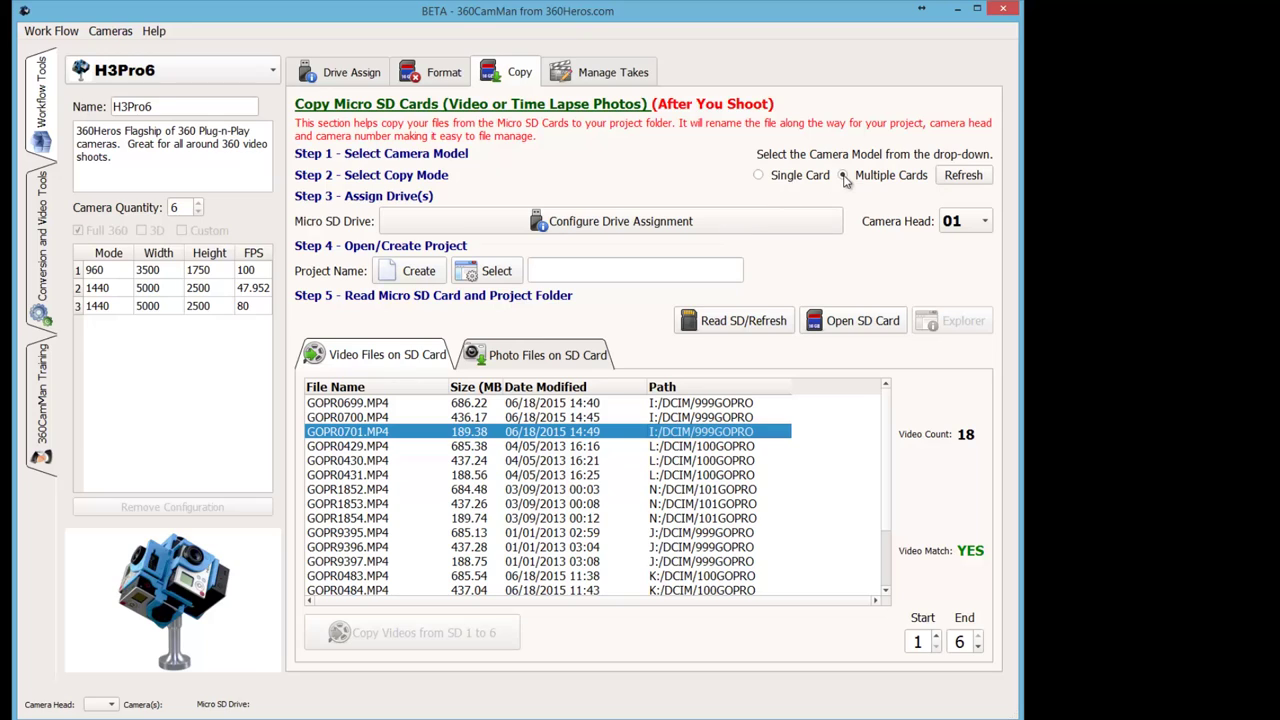
Create a new project named TestInputVideo and dismiss the success message.
click(406, 275)
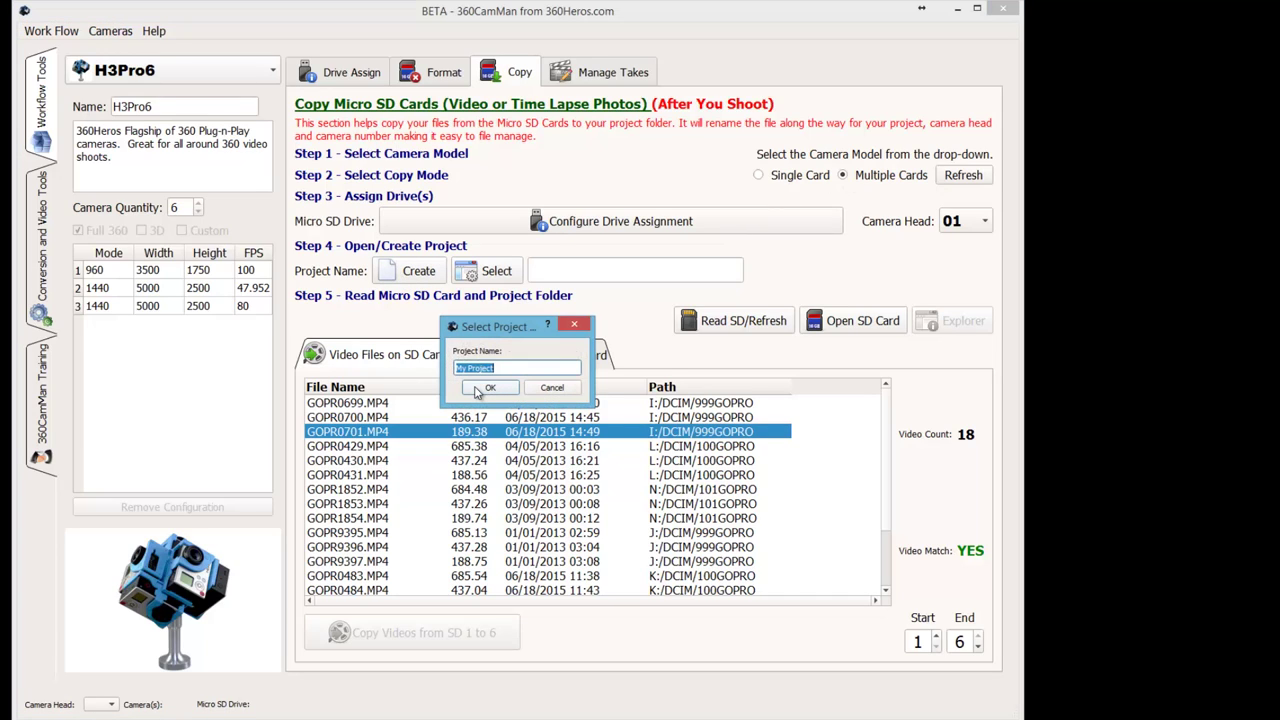
text(TestInputVideo)
click(480, 389)
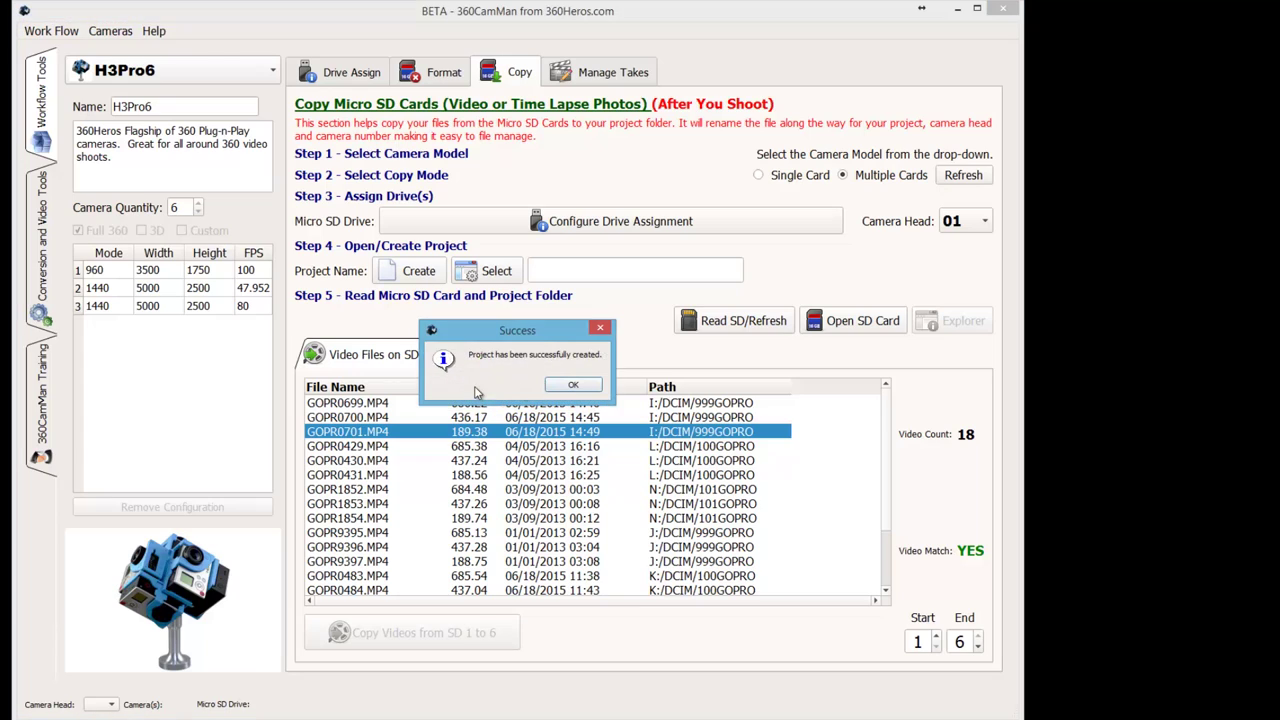
click(573, 388)
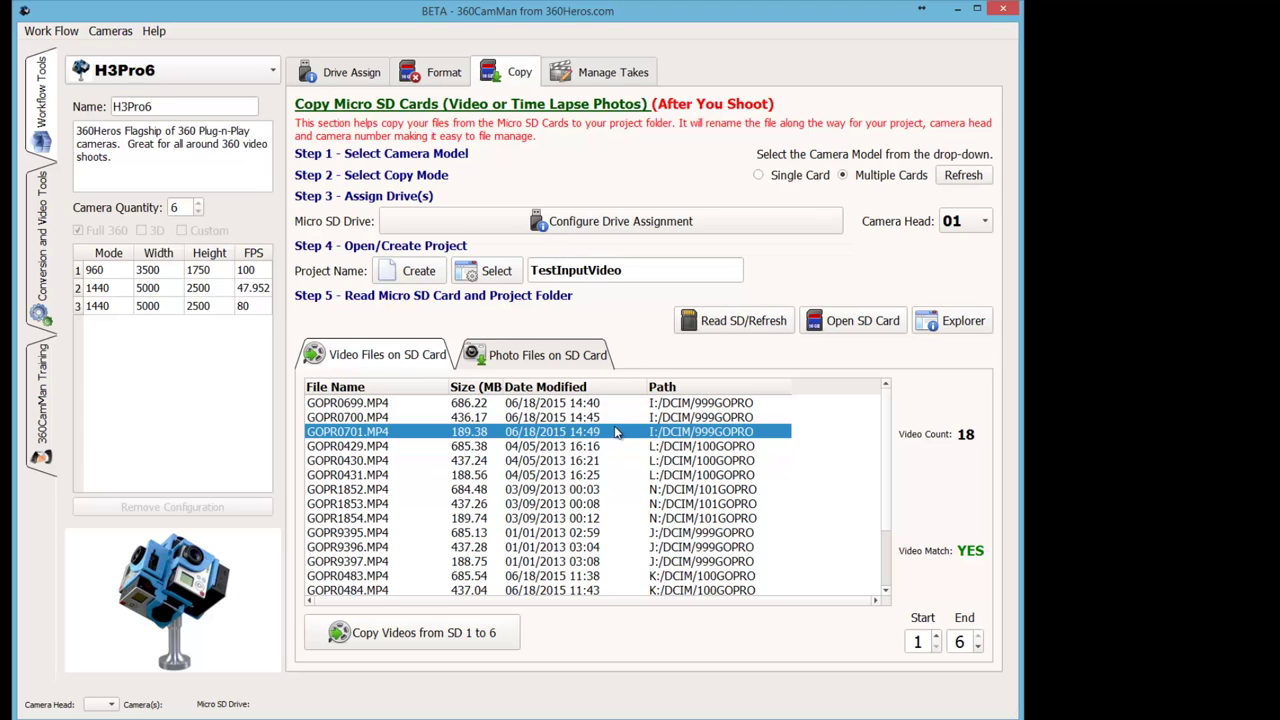
Copy videos from SD cards 1–6, auto-starting as each card loads, then view Manage Takes.
click(447, 635)
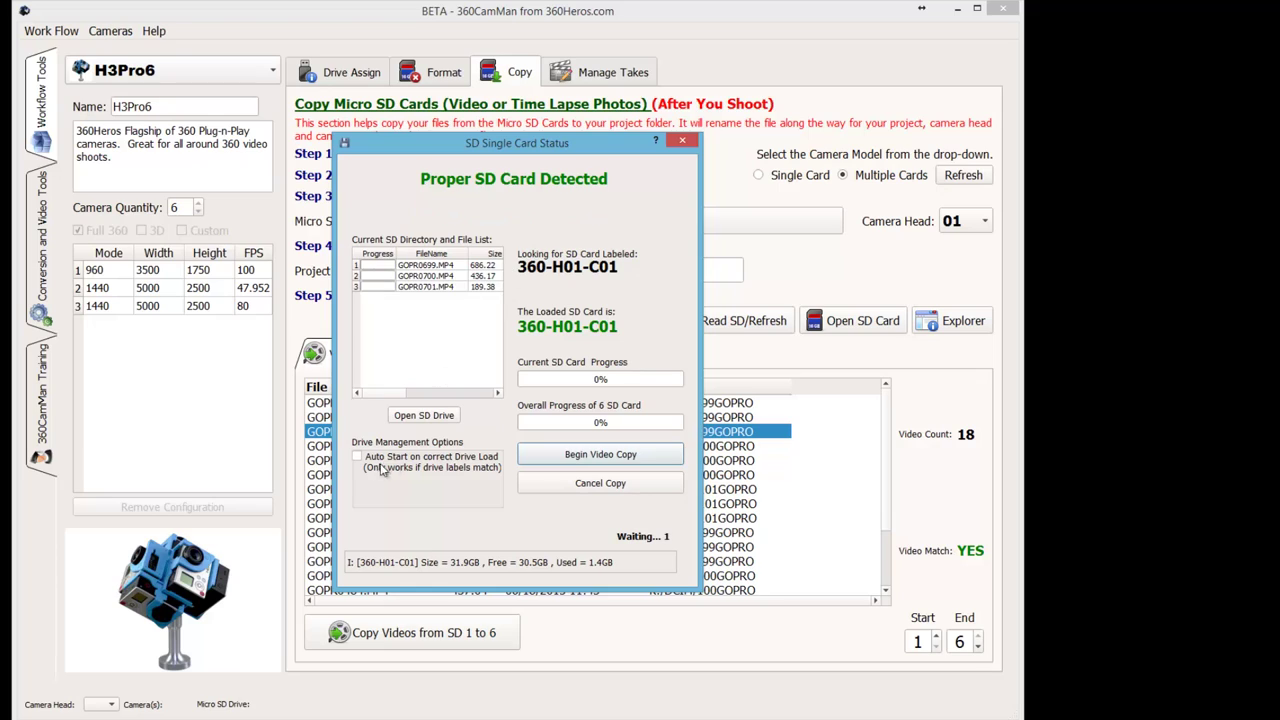
click(358, 458)
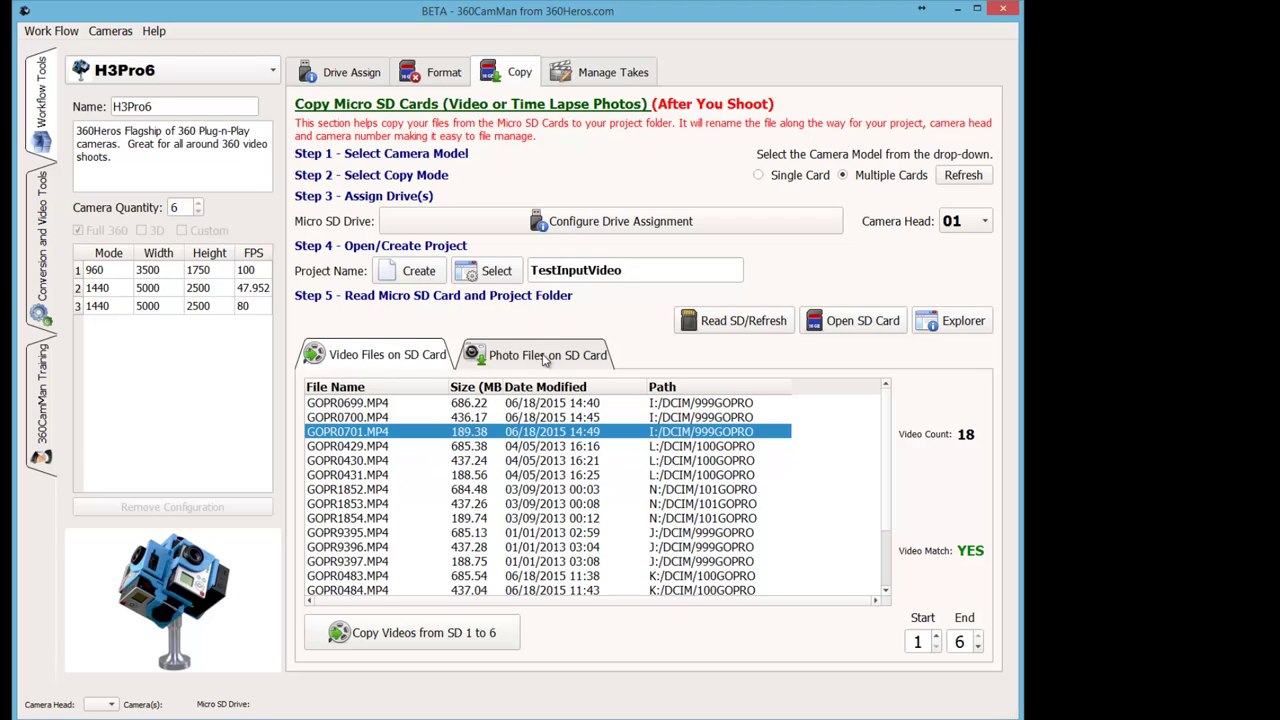
click(626, 76)
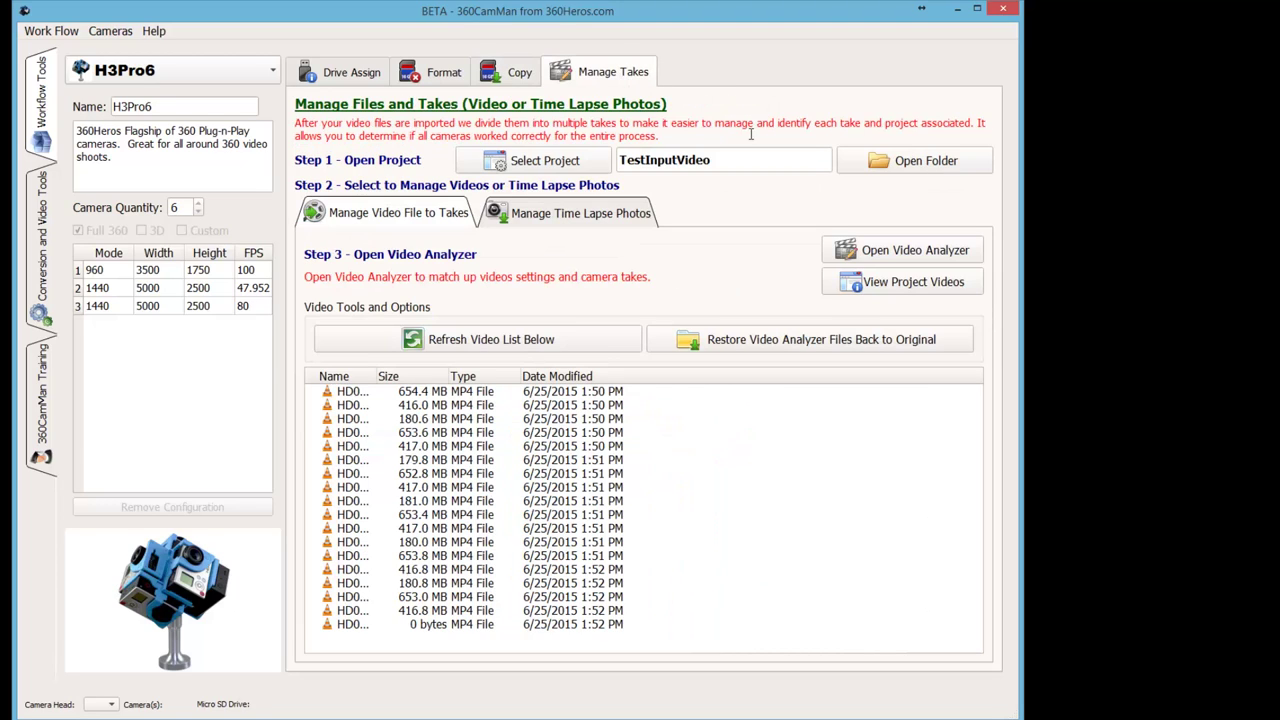
Enlarge the Video Analyzer, compare frame counts per camera and take, then open the project folder.
click(886, 254)
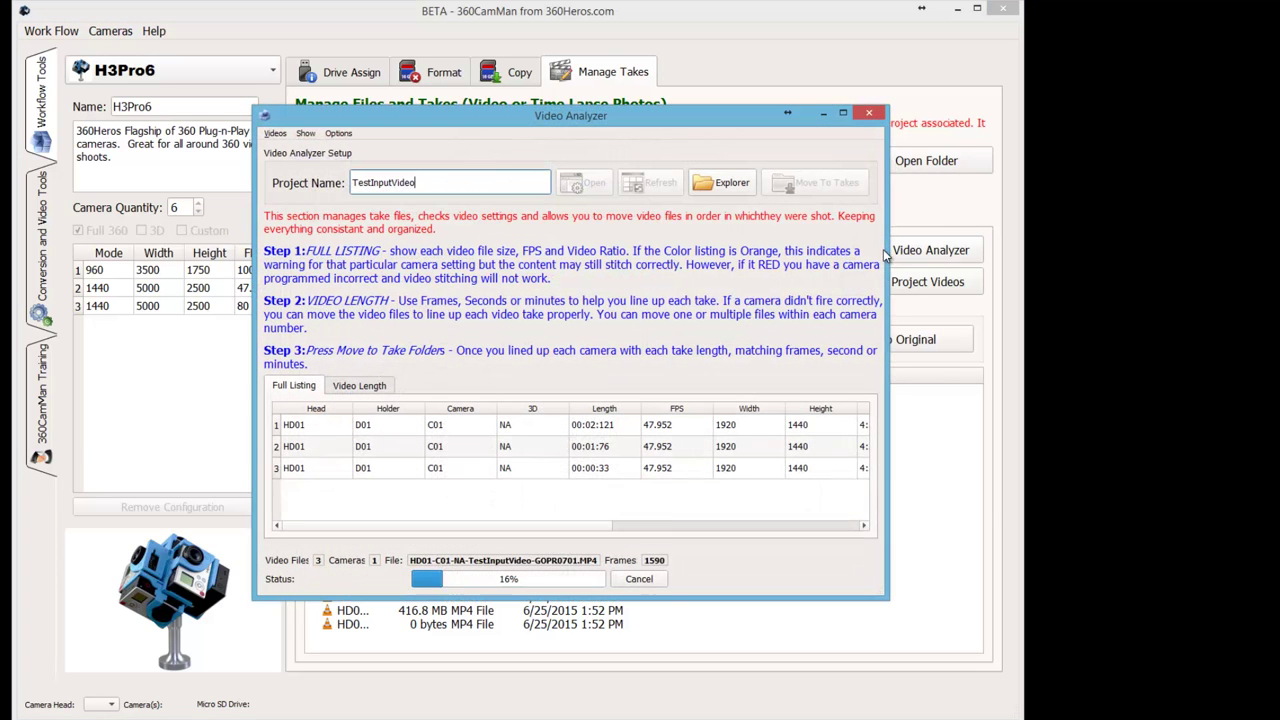
drag(548, 112, 384, 8)
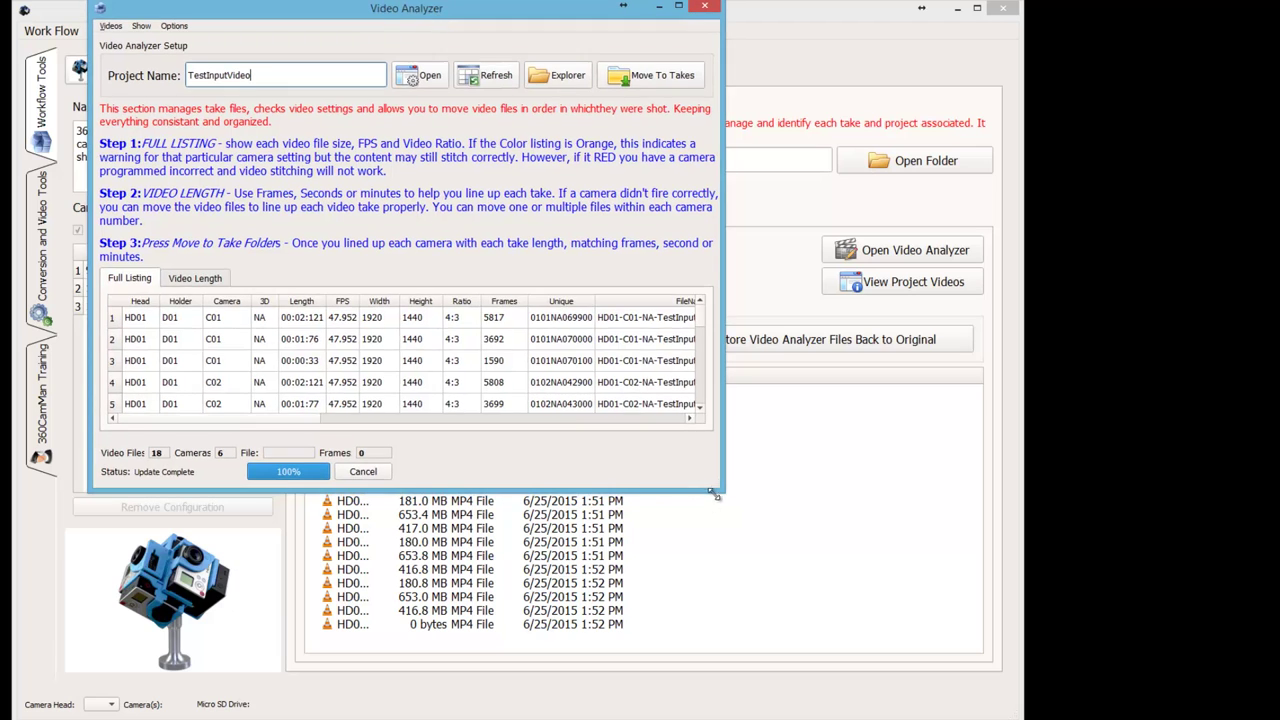
drag(716, 492, 1074, 718)
click(196, 236)
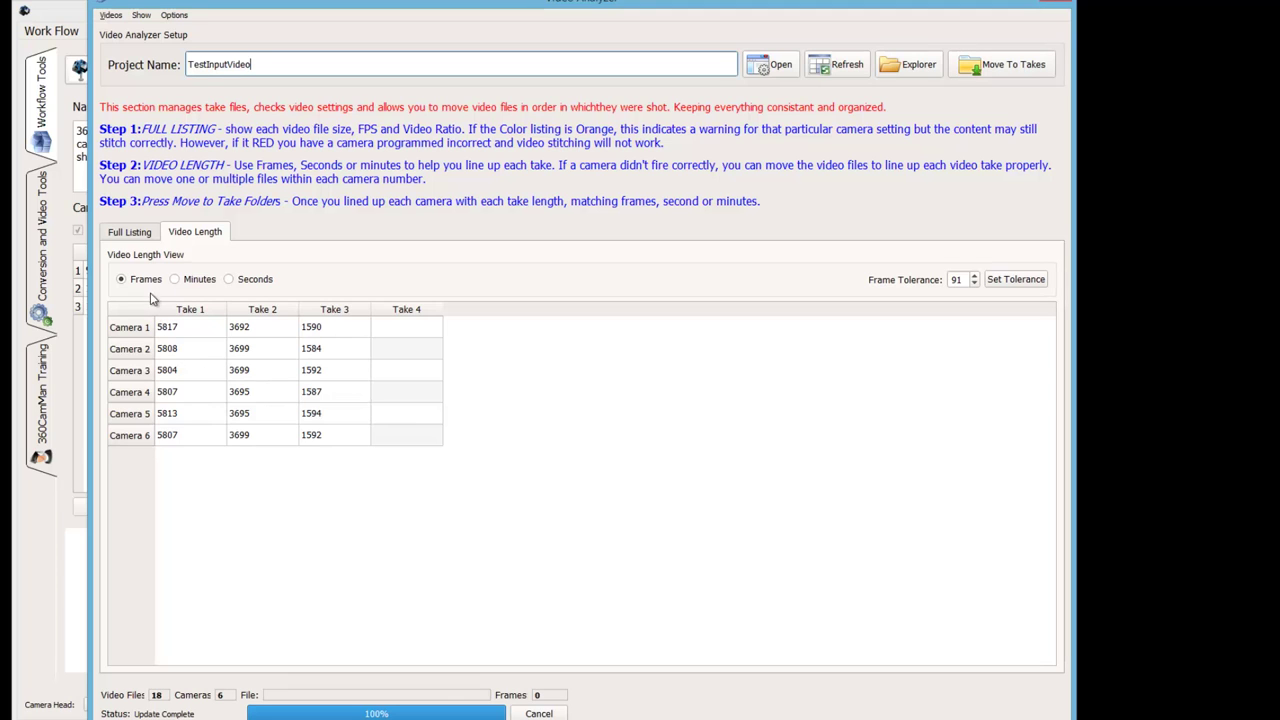
click(145, 235)
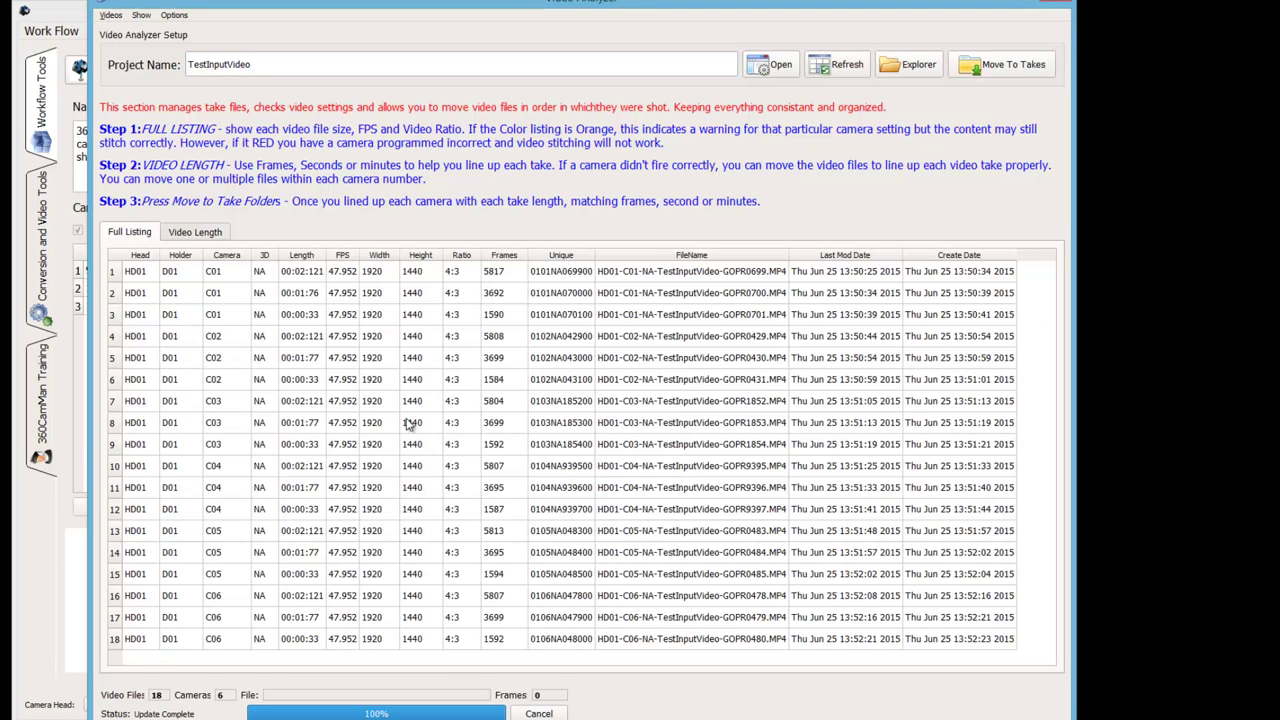
click(440, 447)
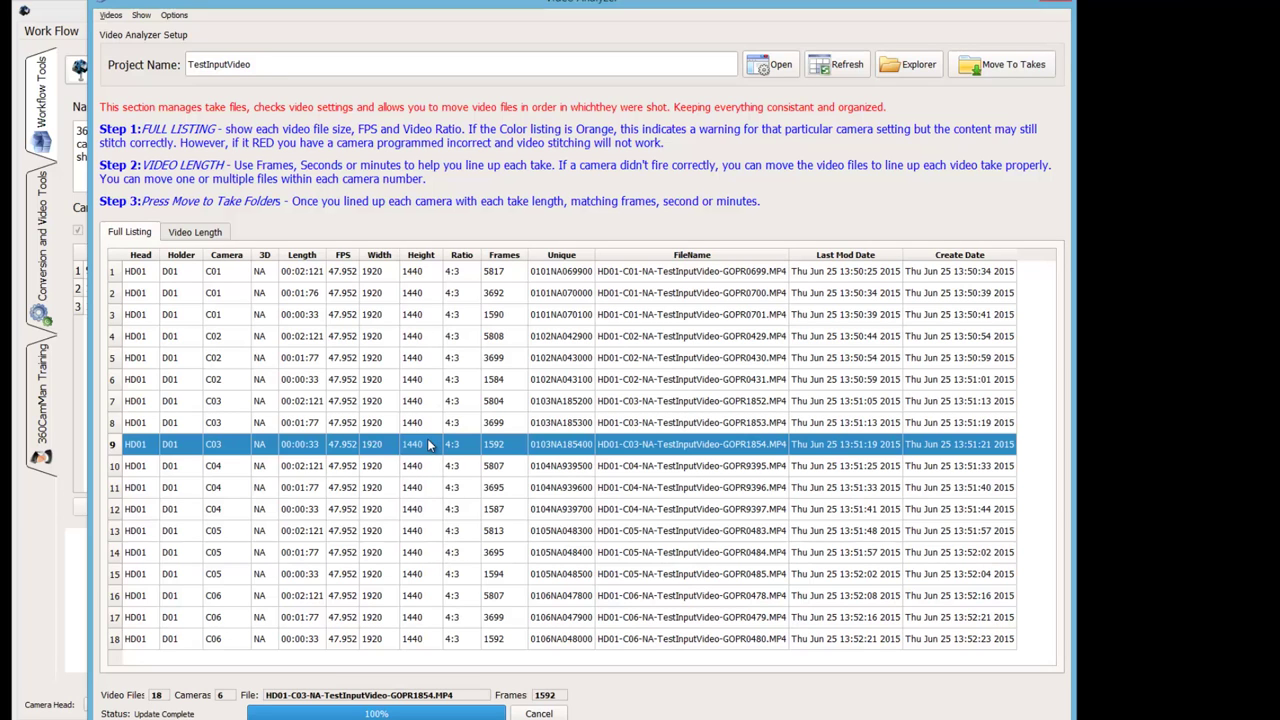
click(210, 234)
click(916, 70)
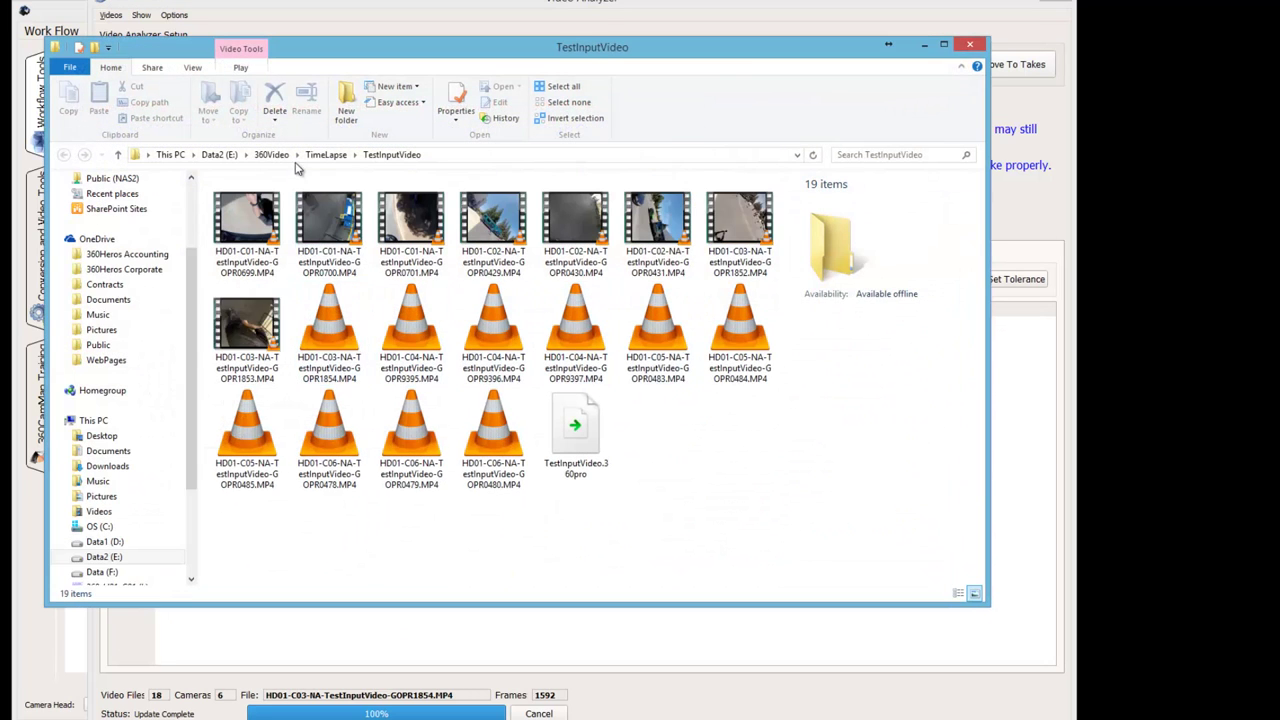
Show TestInputVideo in Details view with a wider Name column, placed beside the analyzer.
click(324, 155)
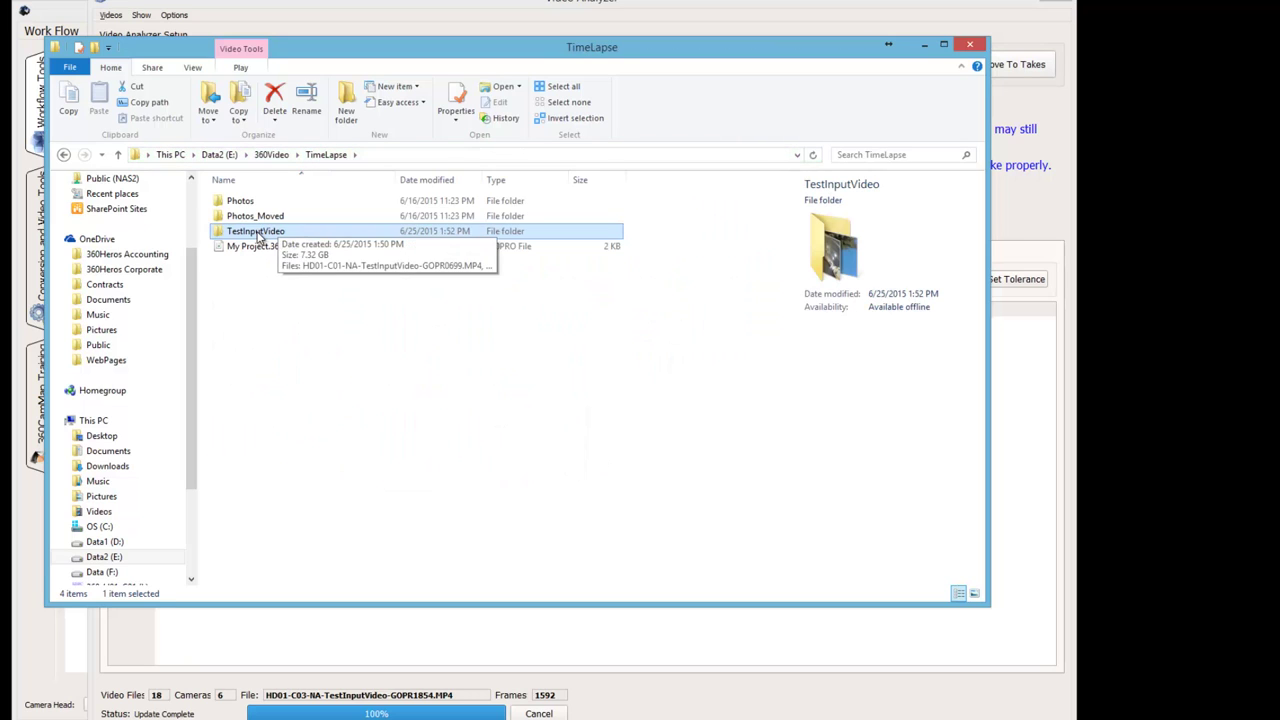
double_click(280, 231)
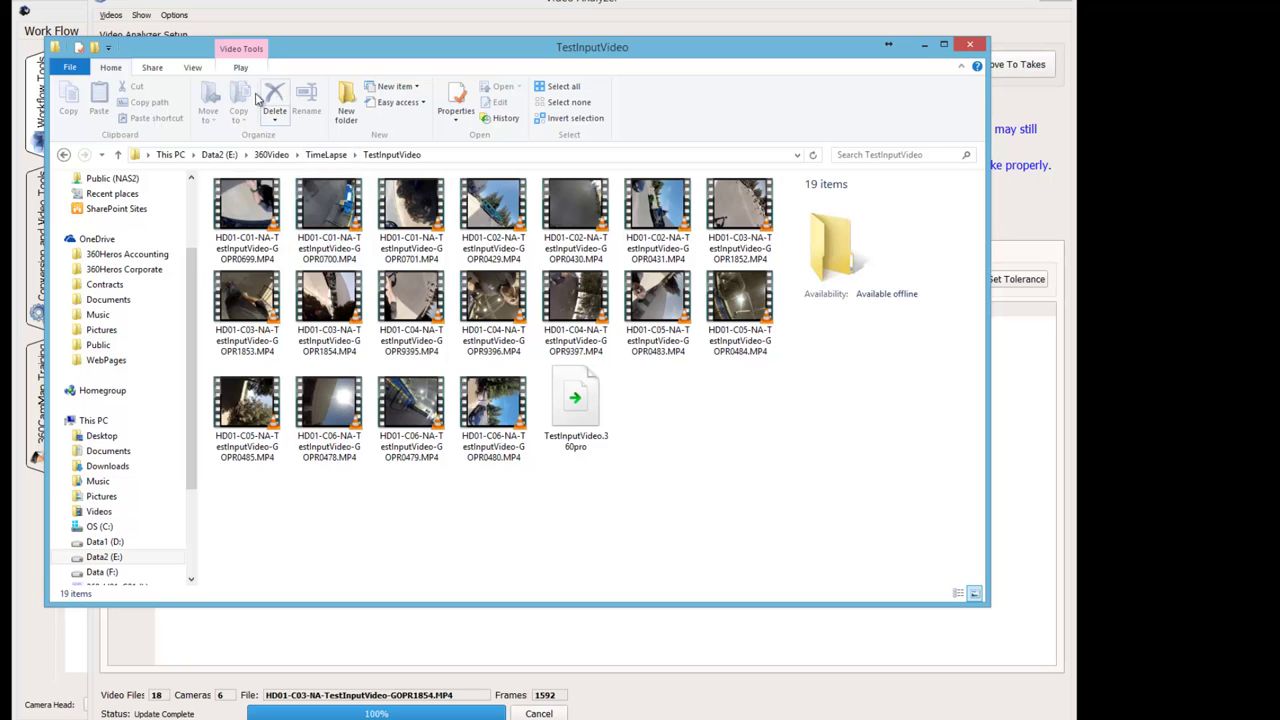
click(194, 68)
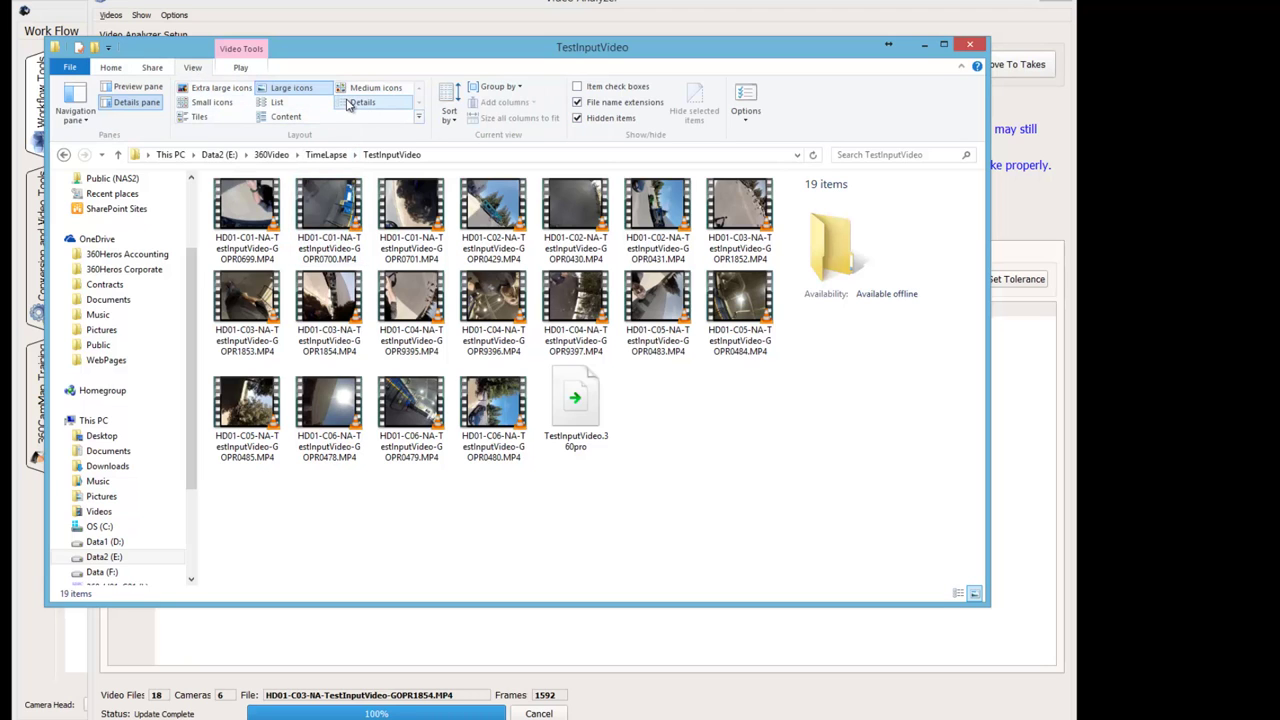
click(362, 102)
drag(320, 180, 440, 180)
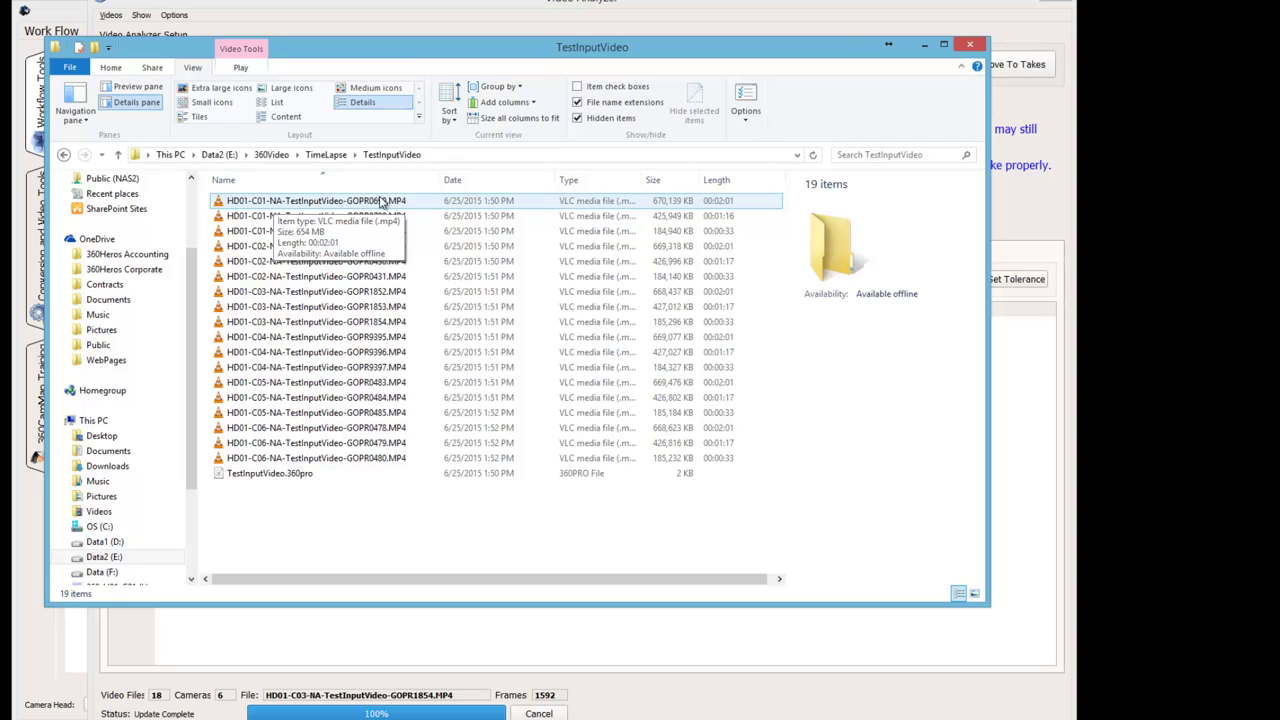
drag(396, 58, 287, 121)
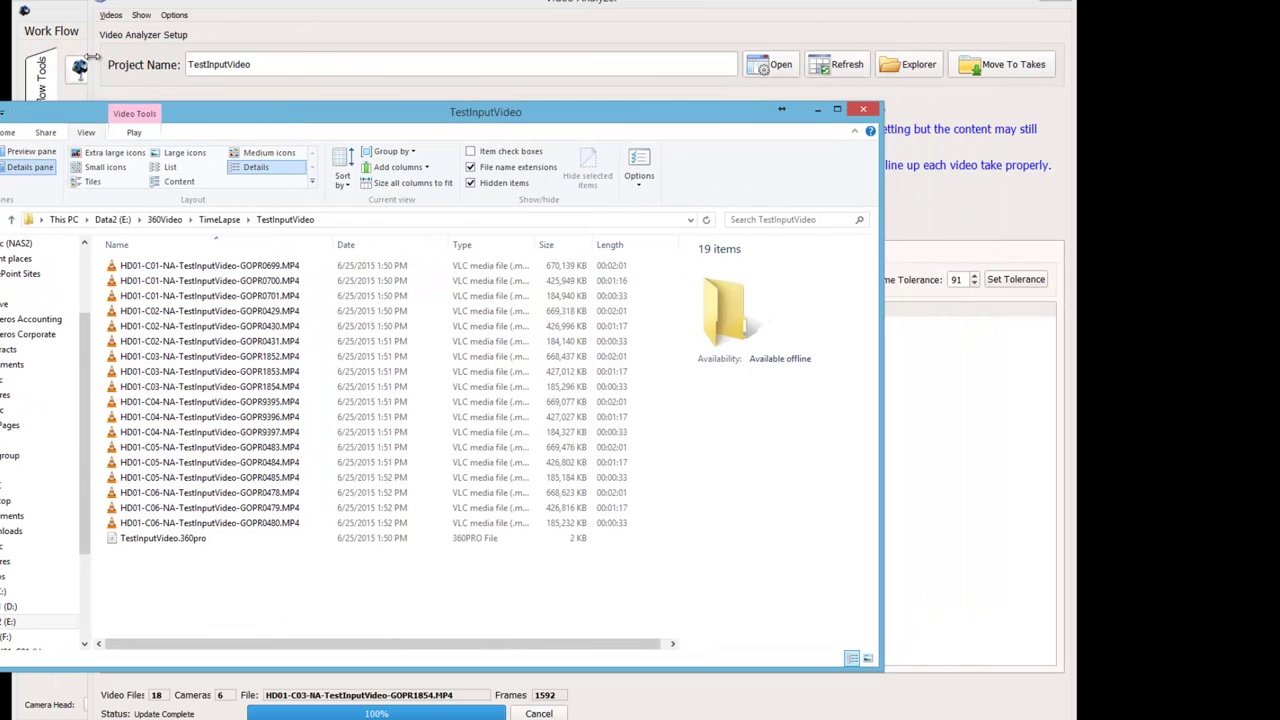
drag(92, 57, 340, 92)
Sort the 18 videos into Take folders with Move To Takes, then open Take 01.
click(996, 66)
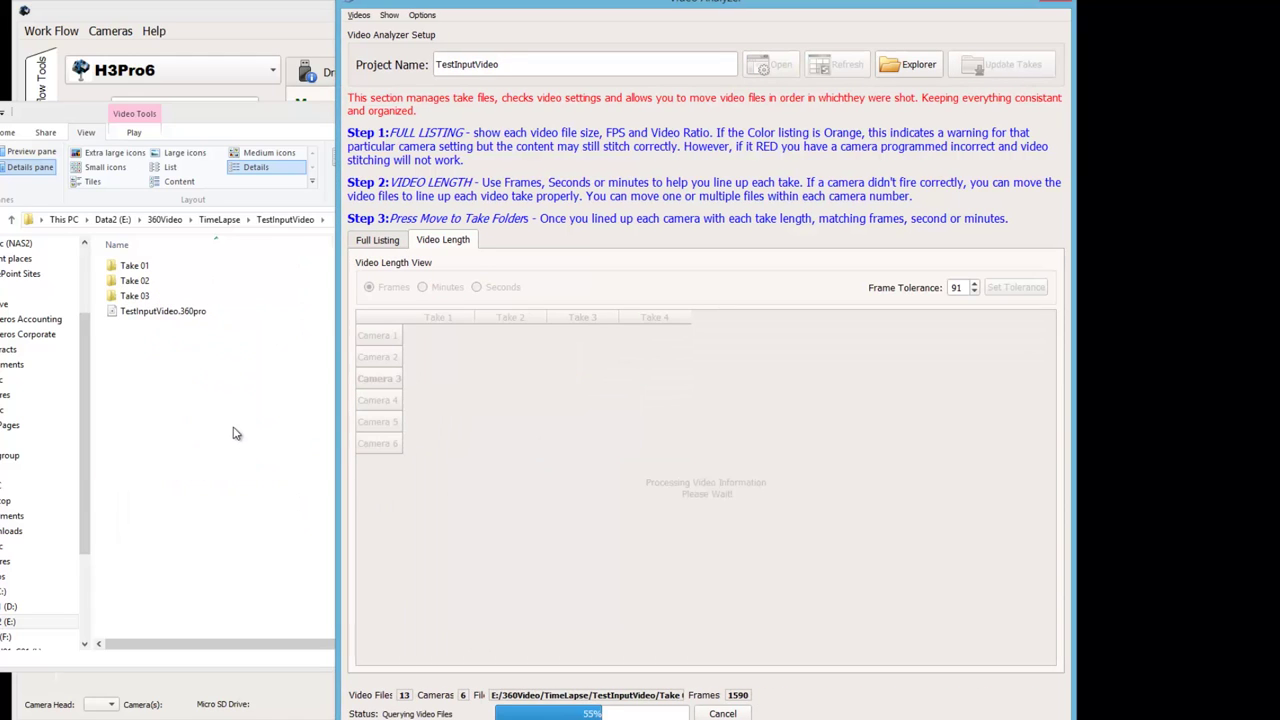
click(145, 268)
double_click(146, 268)
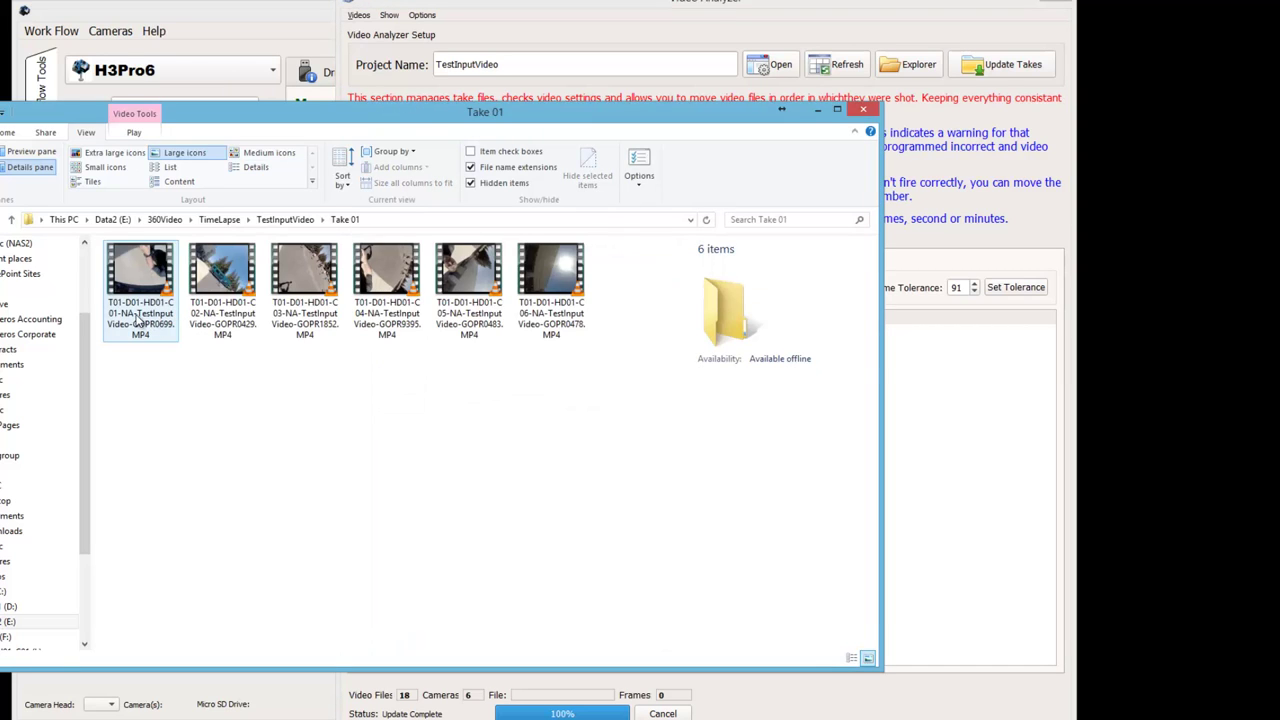
click(200, 310)
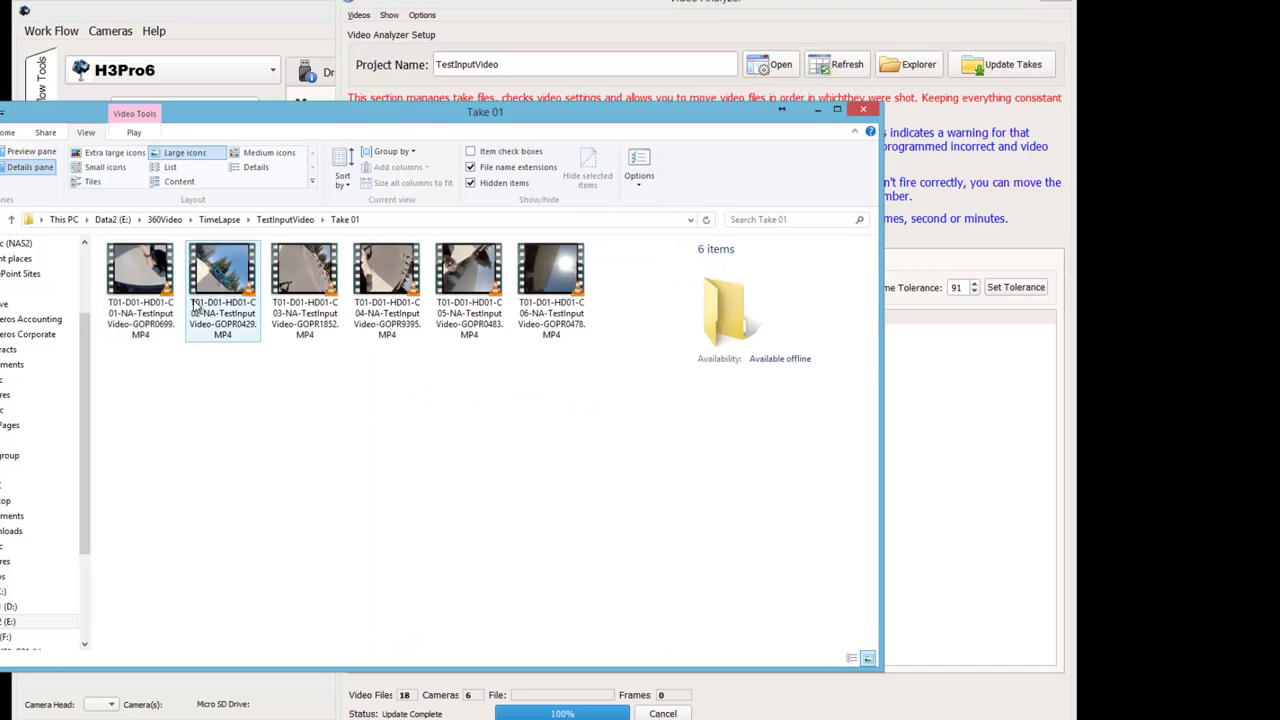
click(300, 318)
click(390, 312)
click(469, 318)
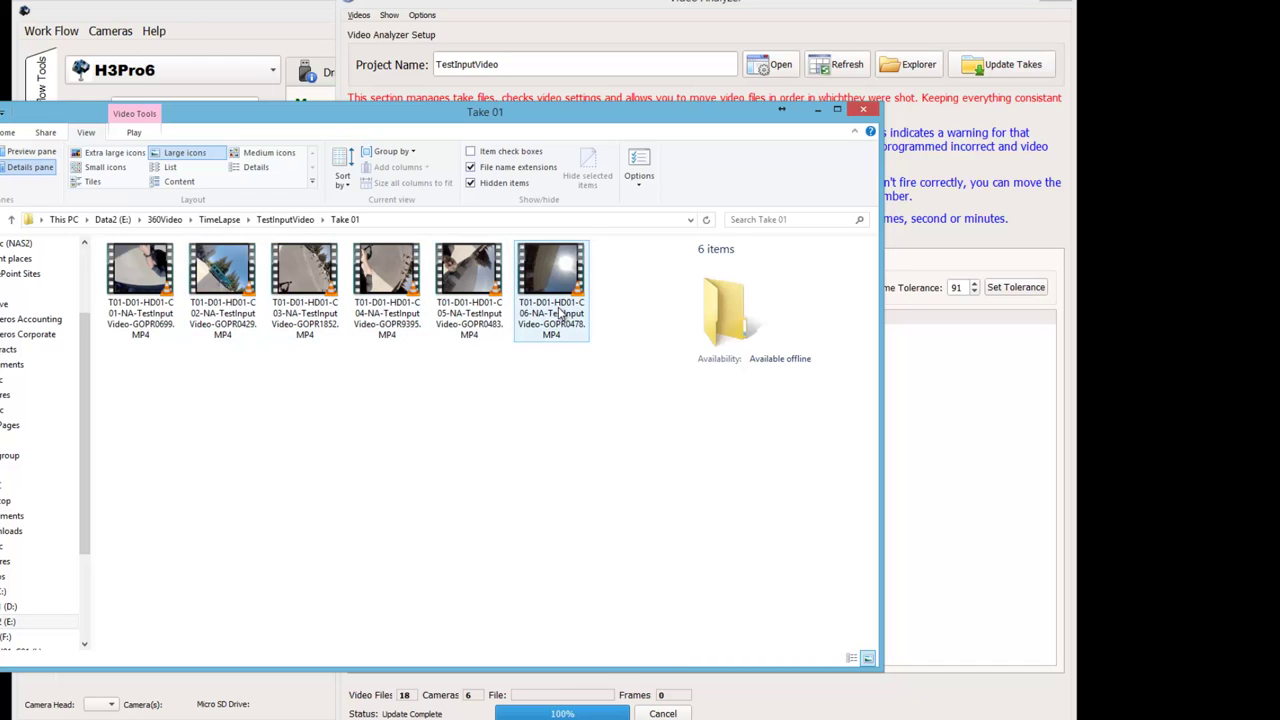
Show Take 01's six camera videos in Details view with a wider Name column.
click(242, 169)
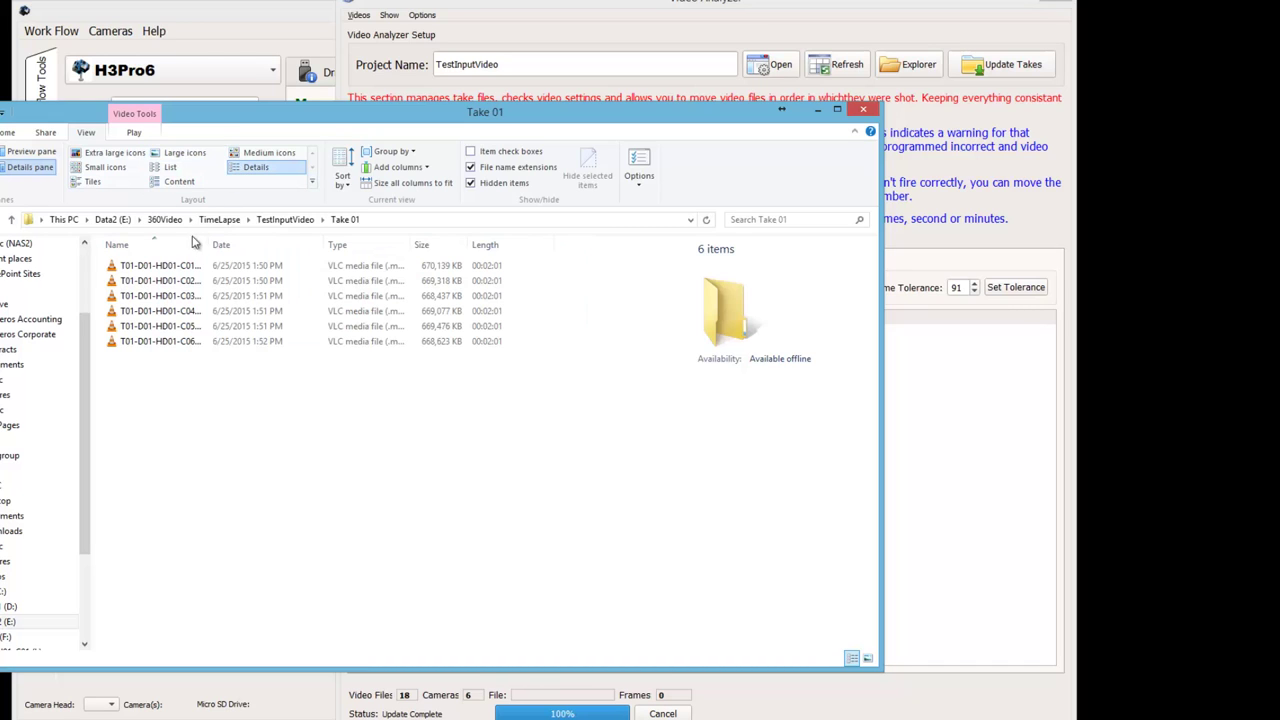
drag(207, 245, 310, 247)
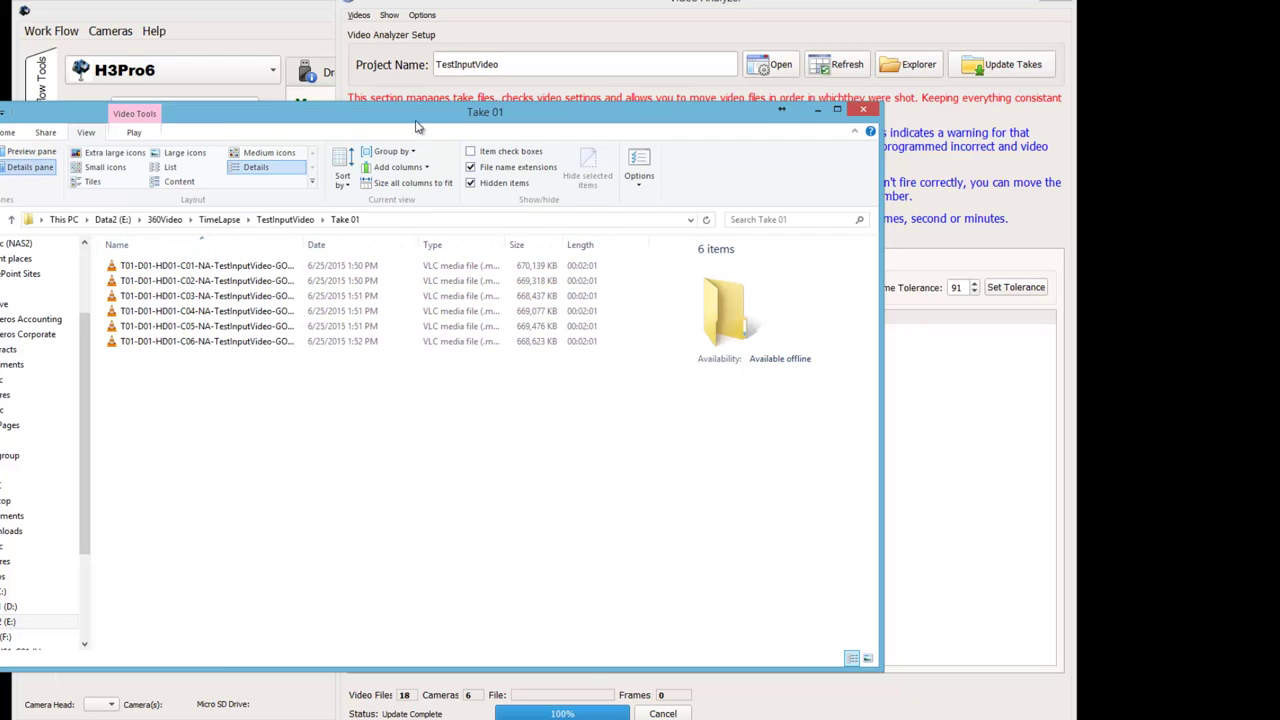
drag(416, 121, 418, 138)
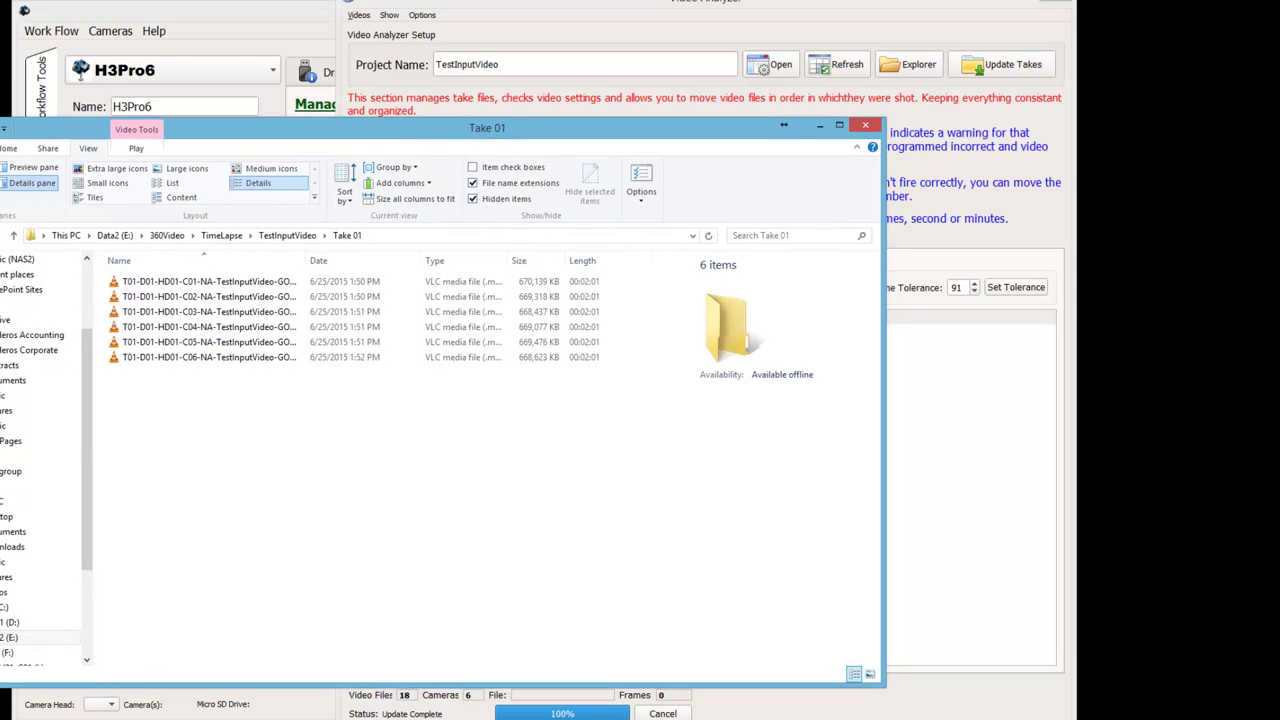
key(alt+Tab)
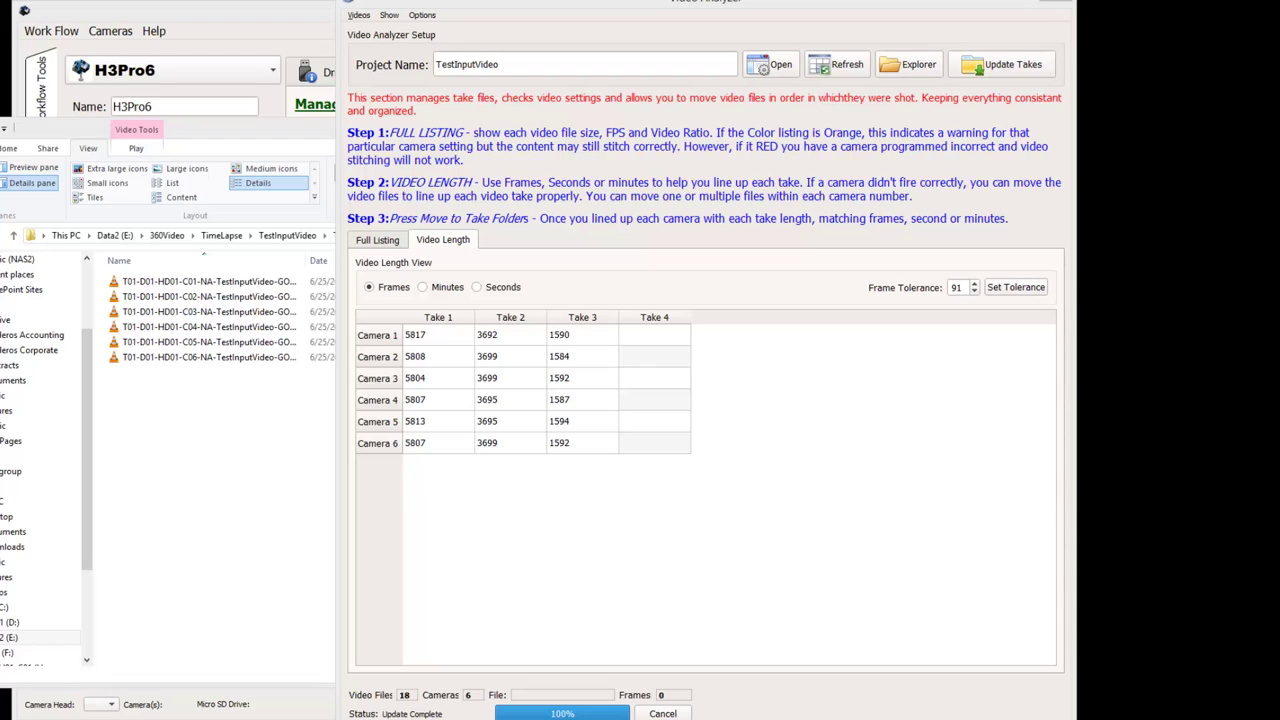
drag(305, 260, 351, 262)
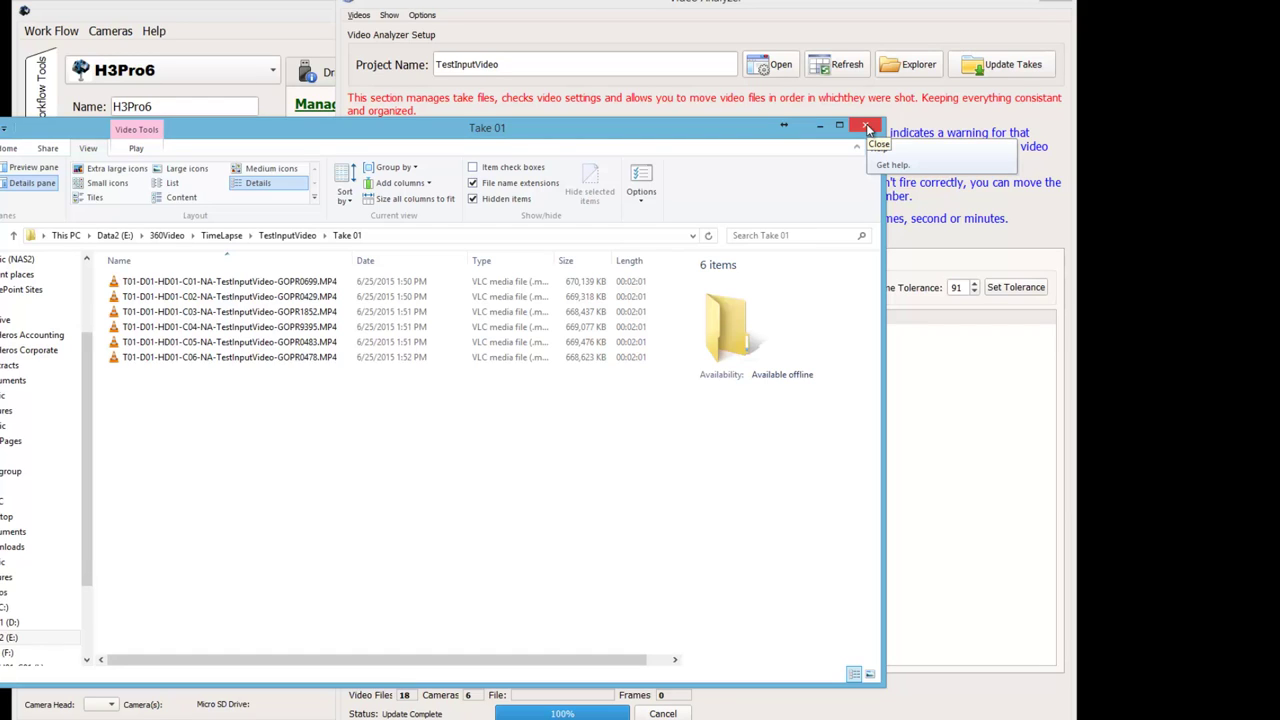
Bring 360CamMan forward and review its Drive Assign, Copy and Format pages.
key(alt+Tab)
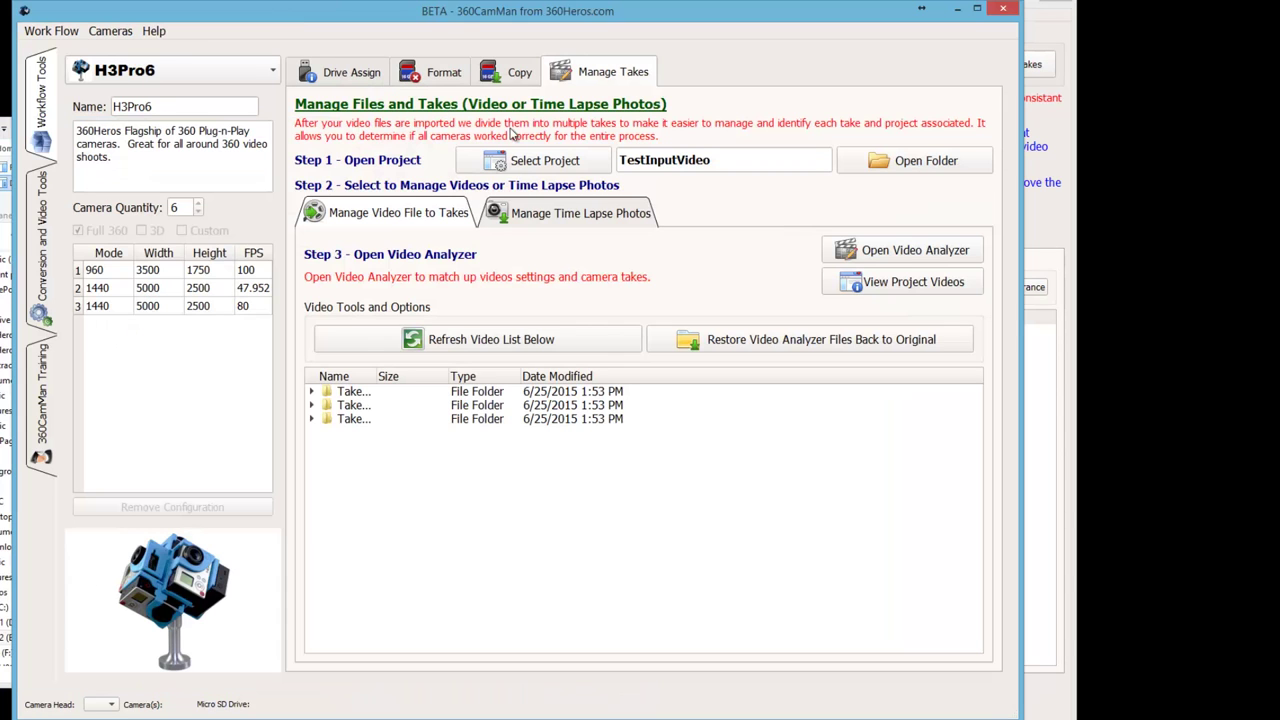
click(370, 76)
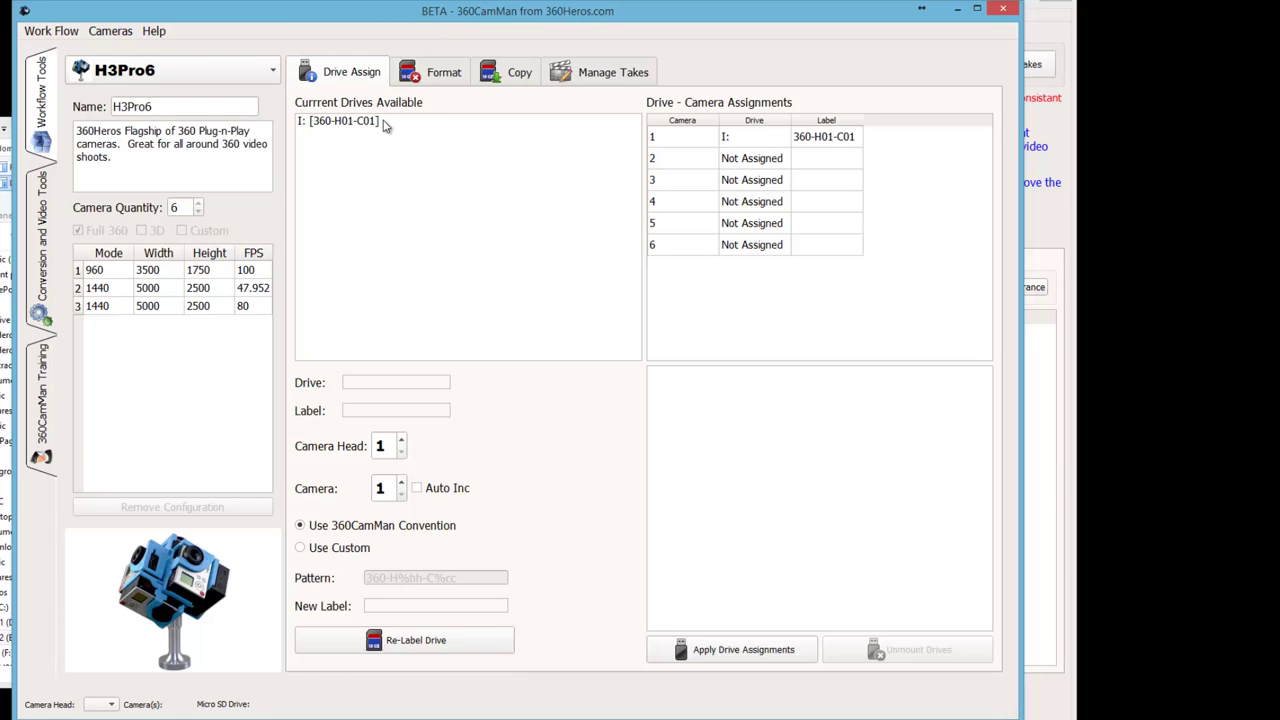
click(503, 80)
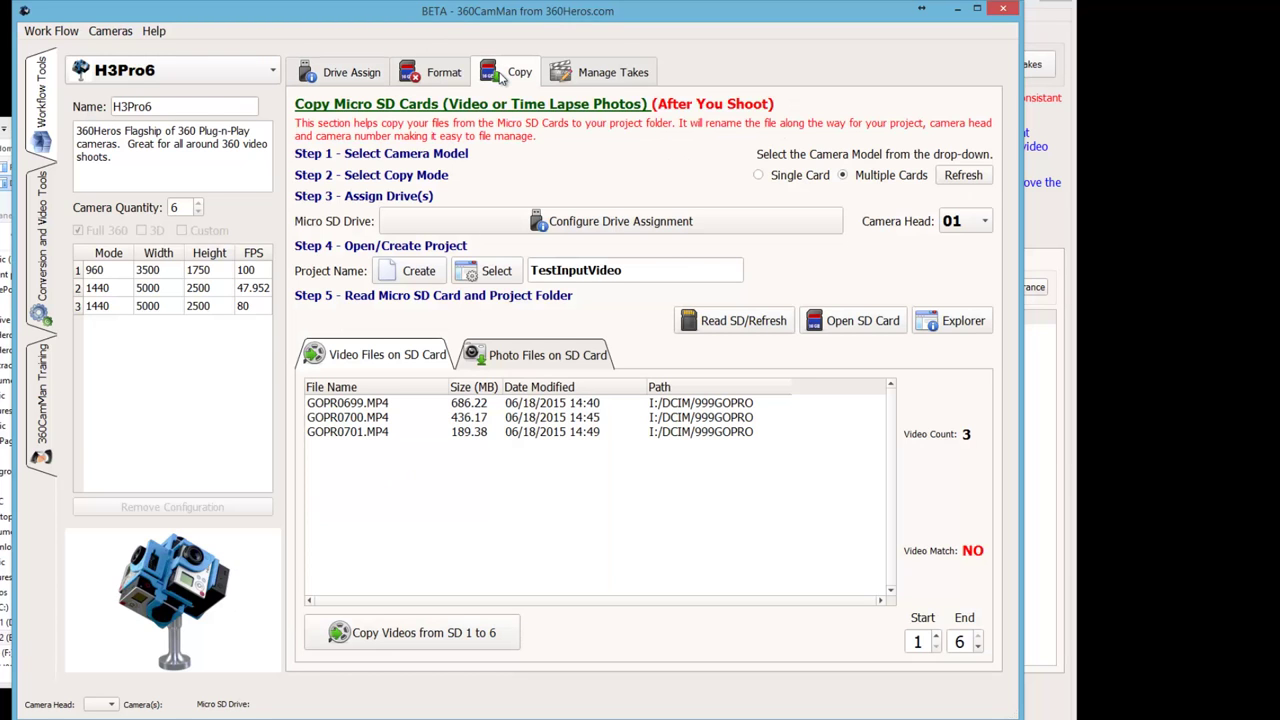
click(440, 74)
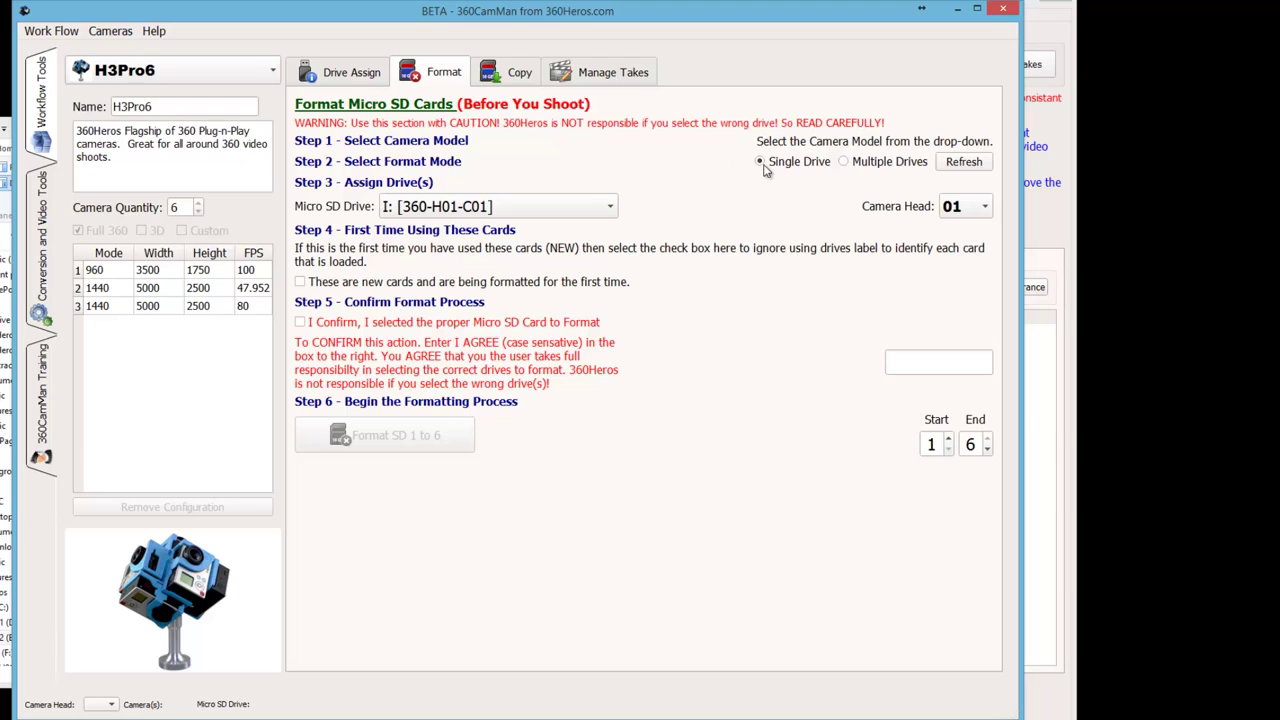
Set SD card copying to Single Card from Micro SD drive I: (360-H01-C01).
click(522, 84)
click(762, 176)
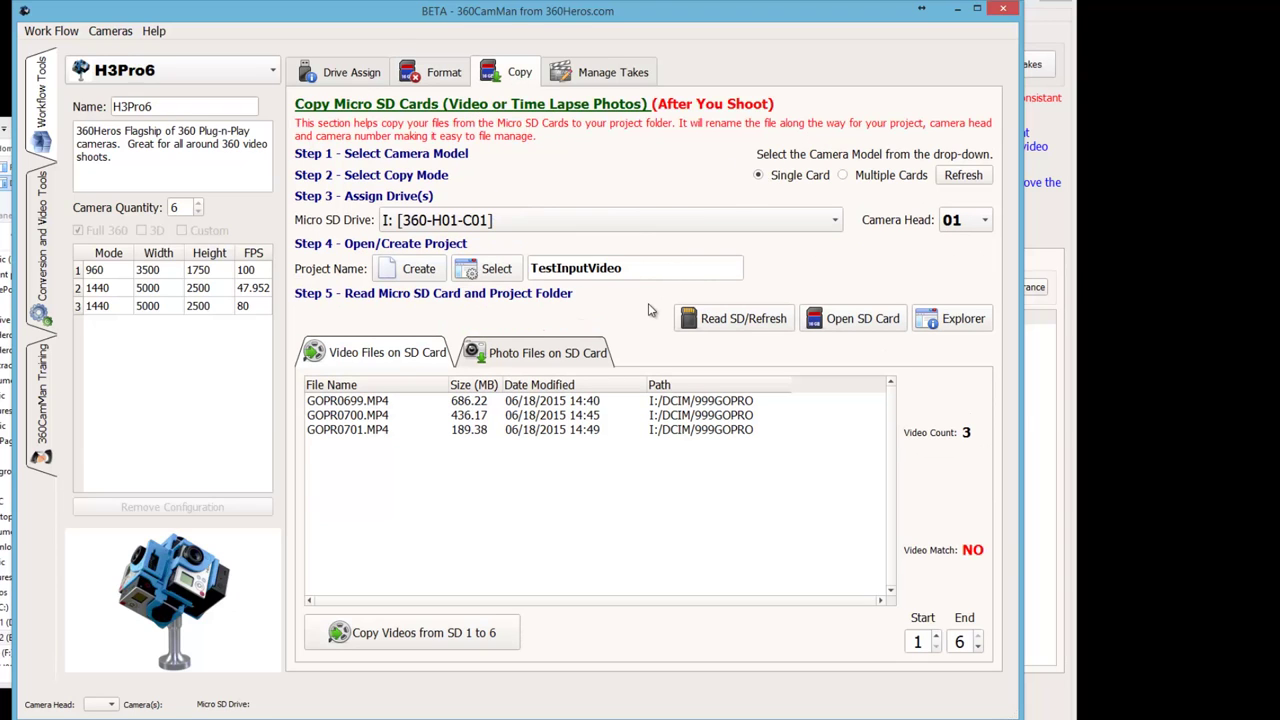
click(826, 224)
Create a new project named TestInputSingleCard and acknowledge the creation message.
click(411, 276)
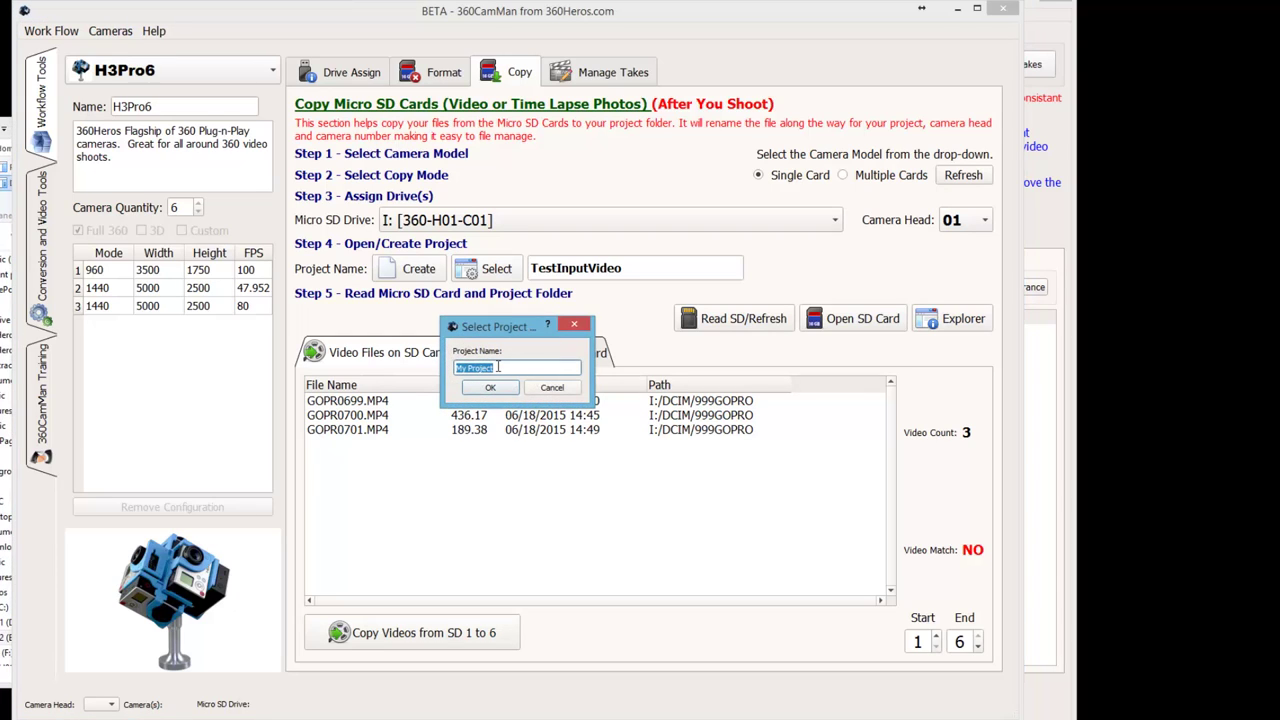
text(TestInputSingleCard)
click(490, 387)
click(576, 386)
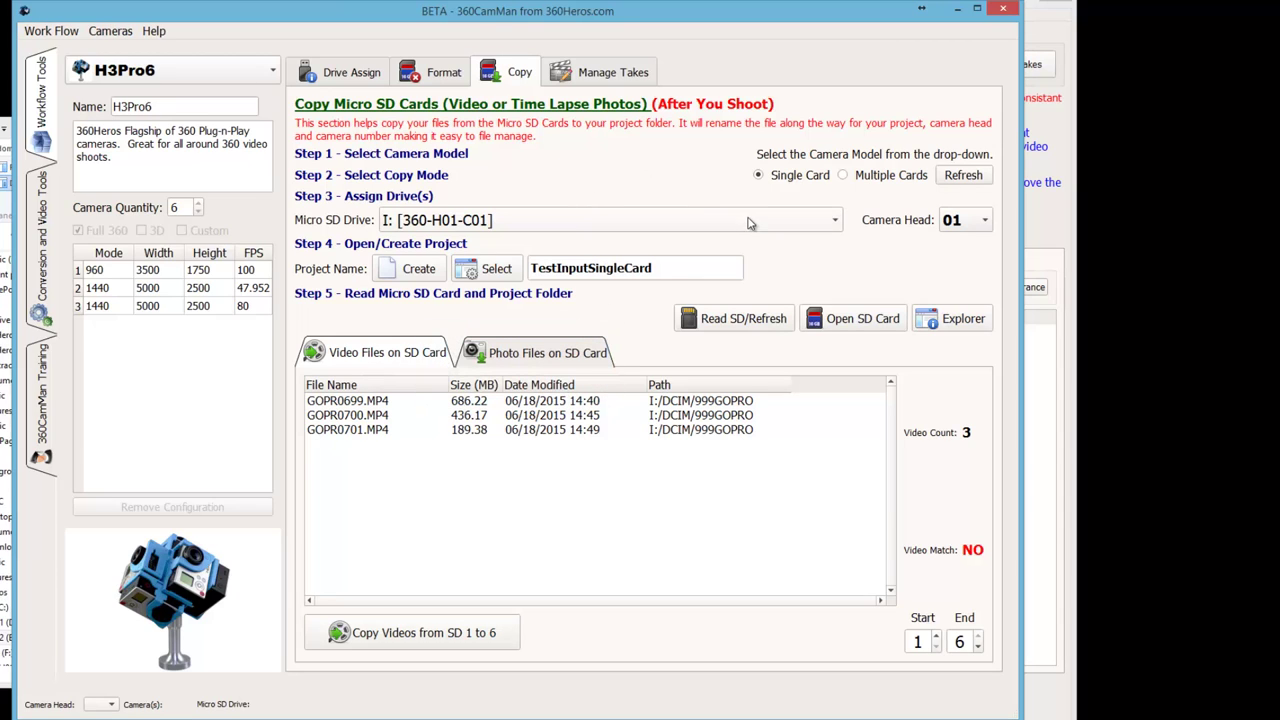
Start copying videos from SD cards 1 to 6, with Auto Start on correct Drive Load enabled.
click(378, 634)
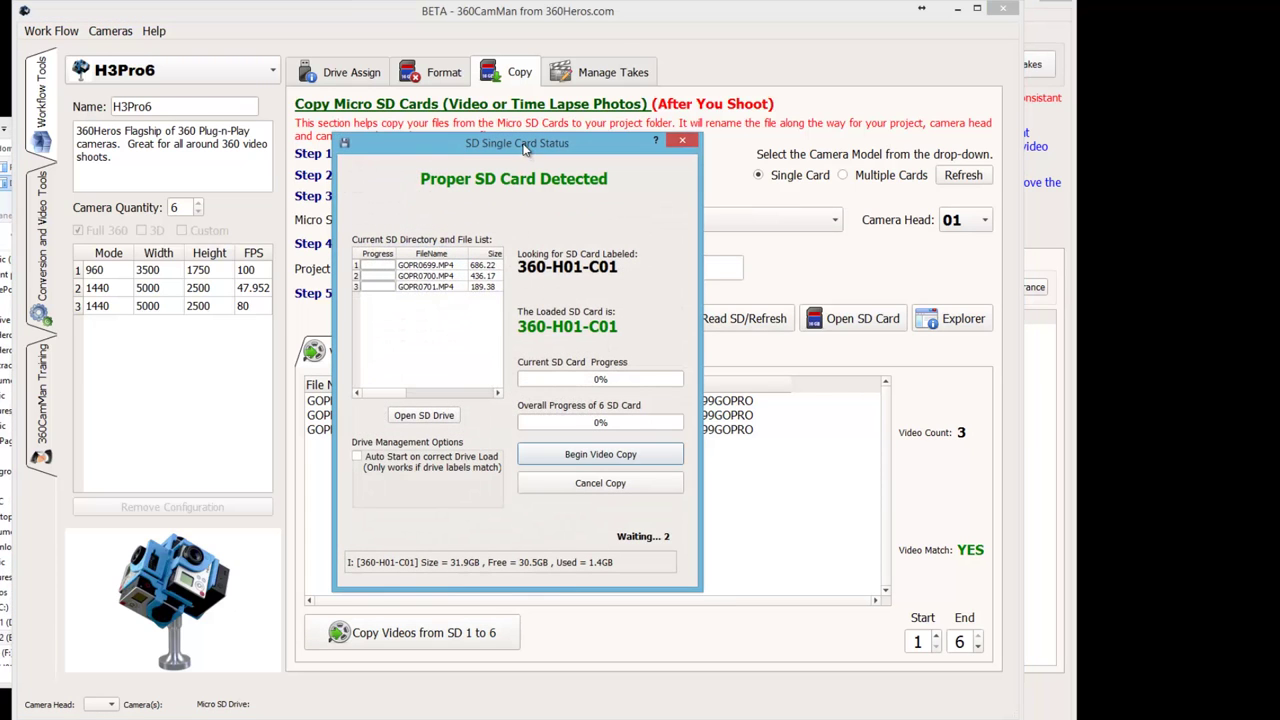
drag(524, 145, 596, 135)
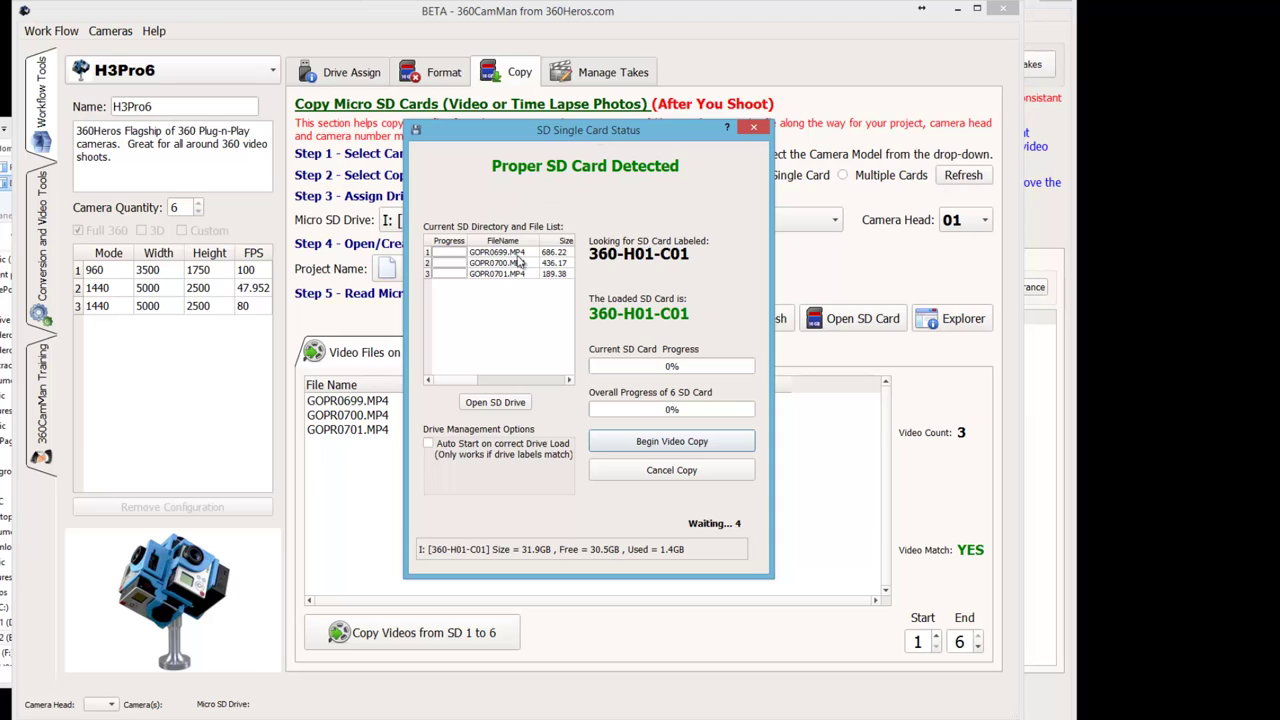
click(431, 450)
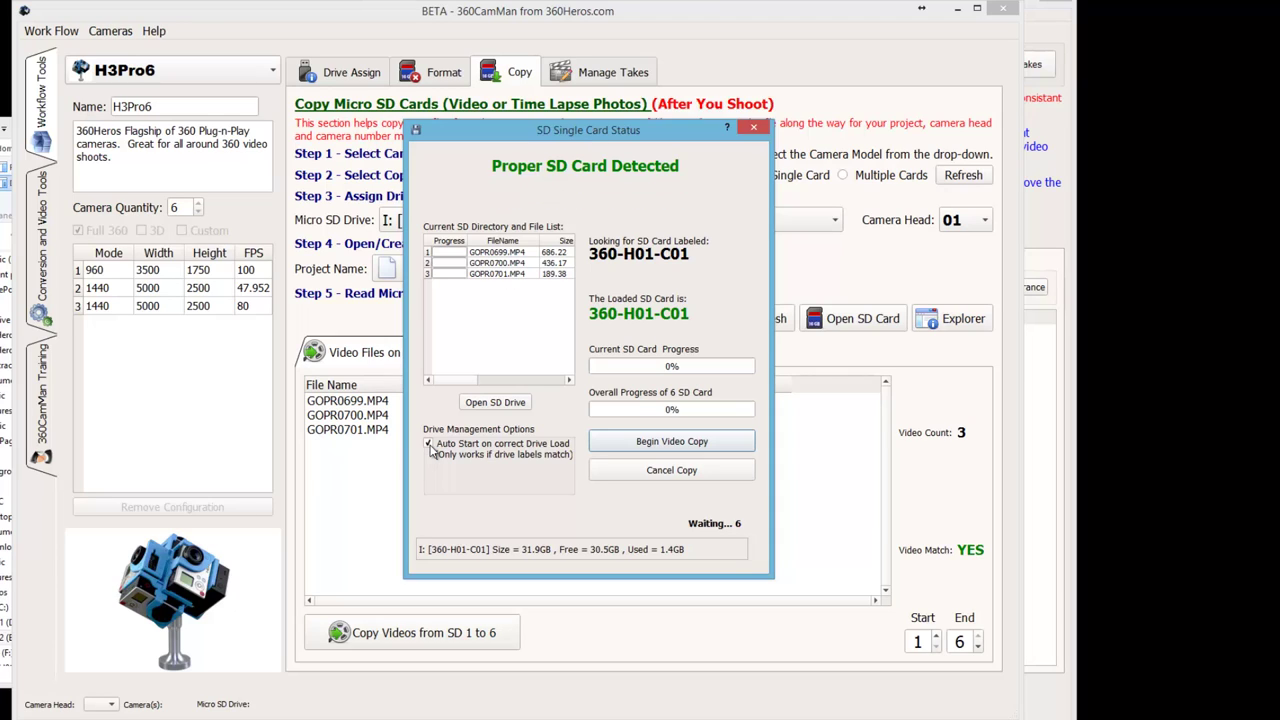